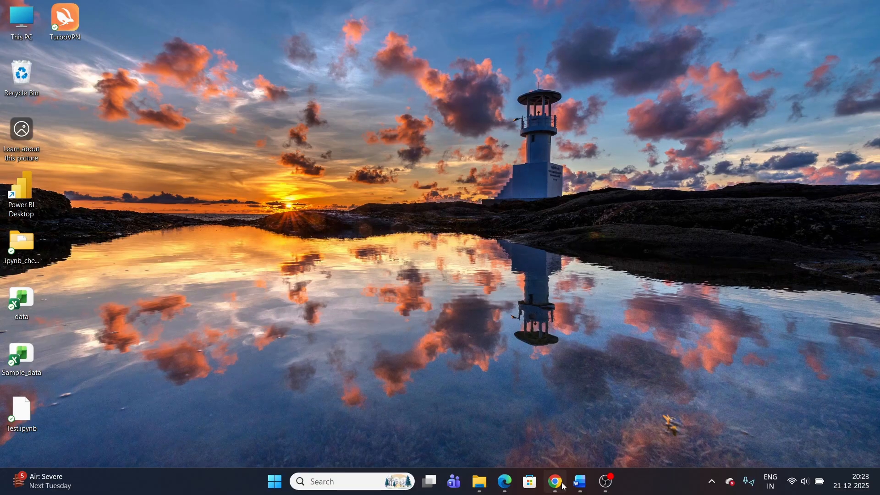
Switch to Chrome, open the blog link in the Power BI Lecture 1 video description and look through the post.
{"action": "left_click", "coordinate": [555, 482]}
{"action": "scroll", "coordinate": [339, 251], "scroll_direction": "down", "scroll_amount": 3}
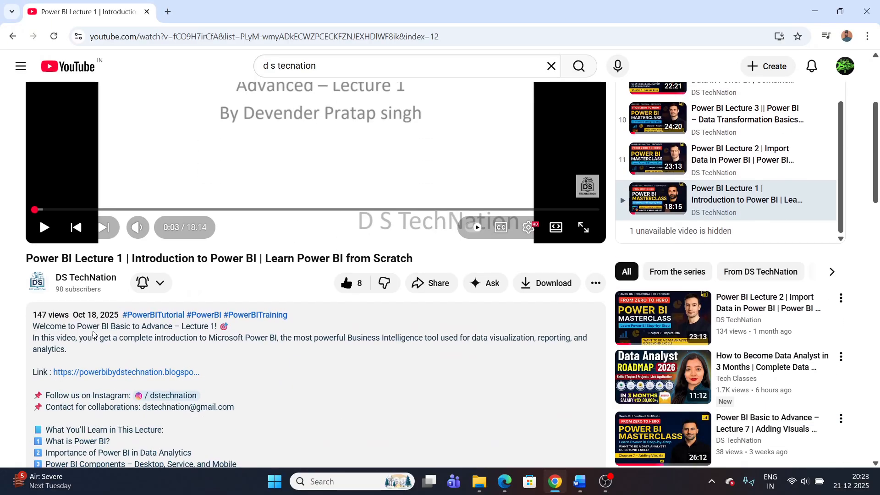
{"action": "scroll", "coordinate": [158, 366], "scroll_direction": "down", "scroll_amount": 4}
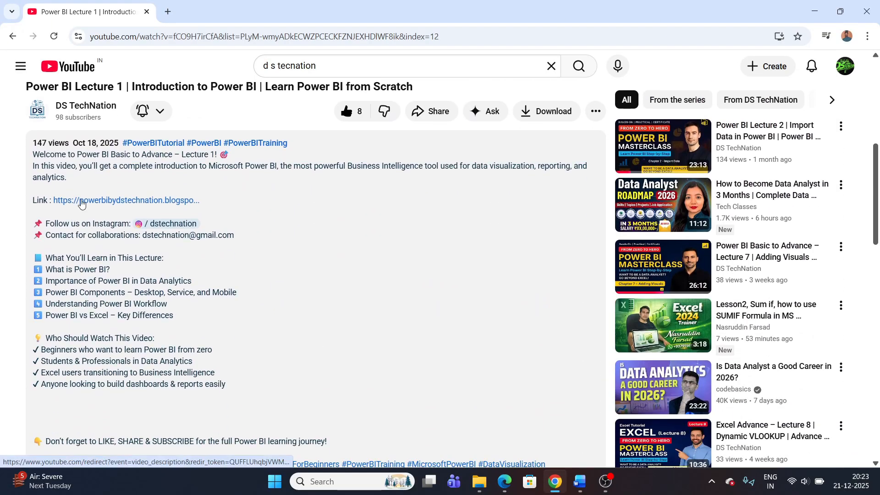
{"action": "left_click", "coordinate": [82, 201]}
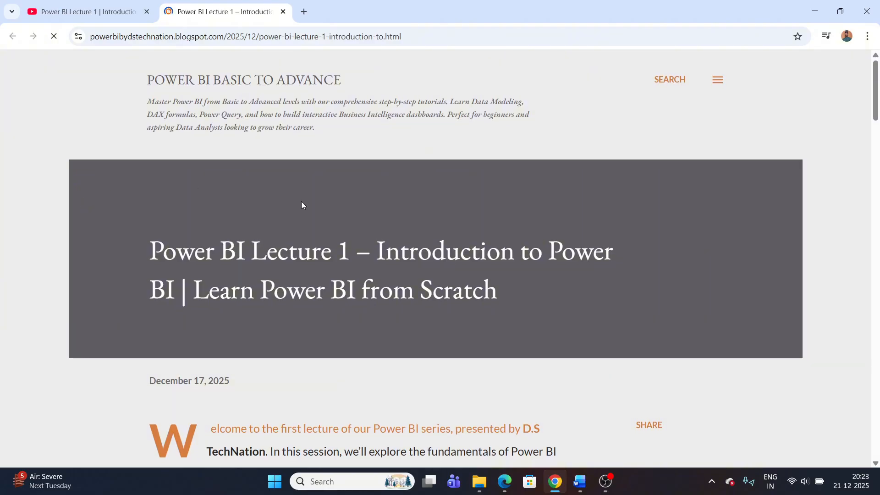
{"action": "scroll", "coordinate": [298, 202], "scroll_direction": "down", "scroll_amount": 5}
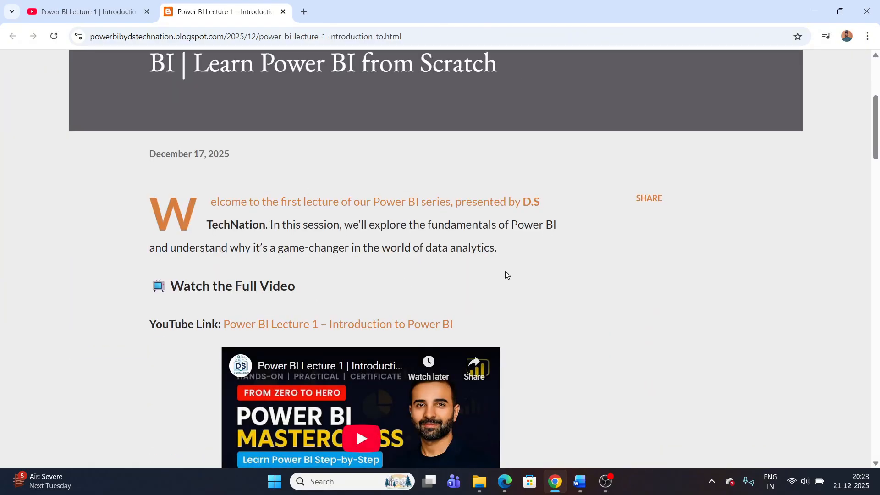
{"action": "scroll", "coordinate": [506, 271], "scroll_direction": "down", "scroll_amount": 6}
{"action": "scroll", "coordinate": [509, 265], "scroll_direction": "up", "scroll_amount": 10}
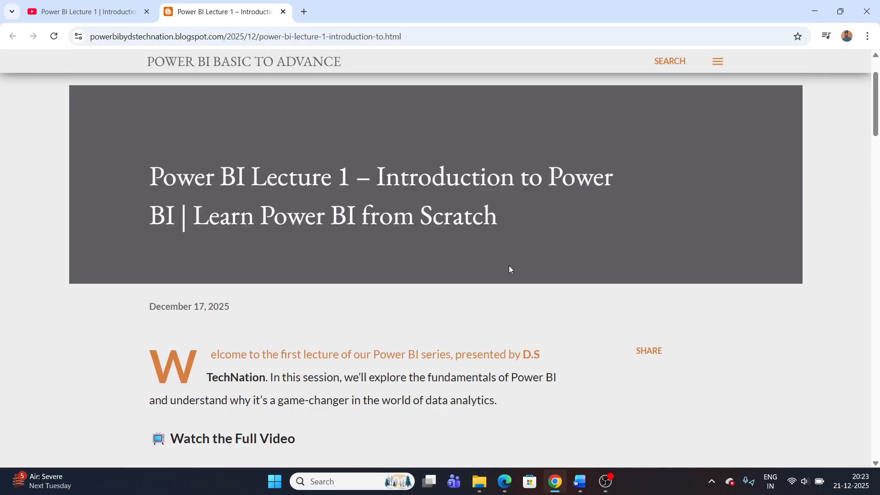
{"action": "scroll", "coordinate": [510, 268], "scroll_direction": "up", "scroll_amount": 2}
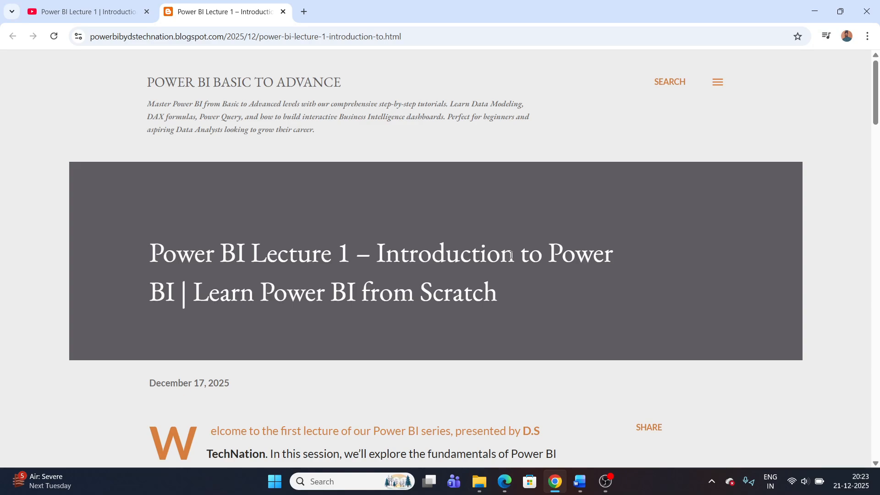
Visit the blog author's profile, open the Power BI Basic to Advance blog and look through its lecture posts.
{"action": "left_click", "coordinate": [718, 82]}
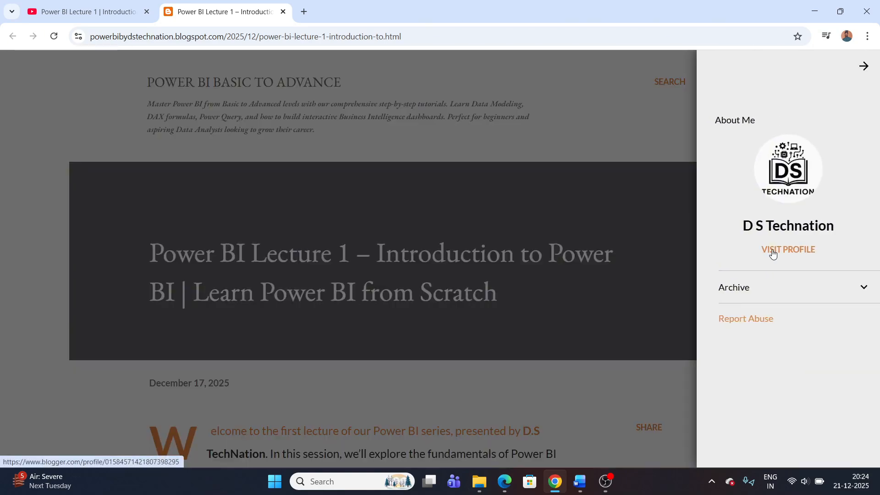
{"action": "left_click", "coordinate": [772, 253]}
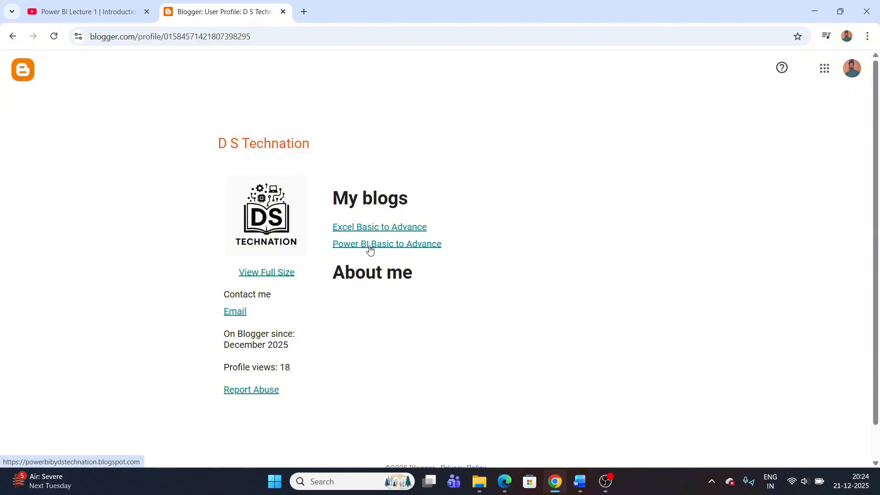
{"action": "left_click", "coordinate": [376, 244]}
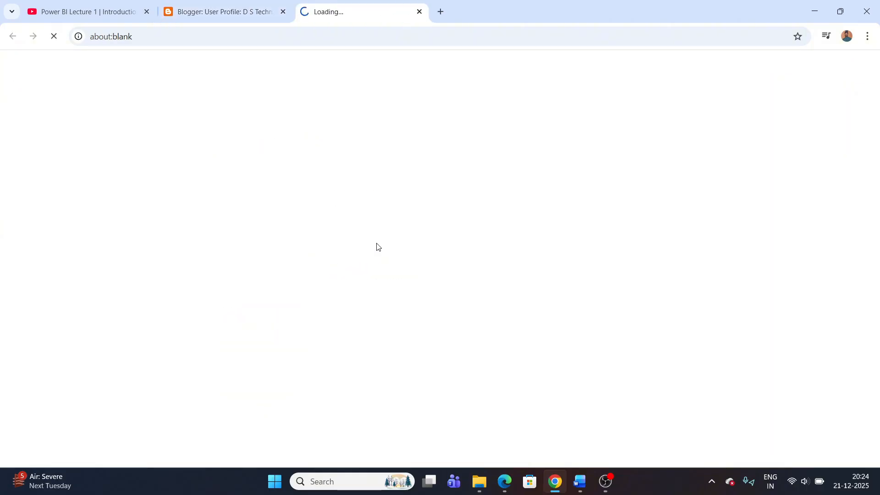
{"action": "scroll", "coordinate": [362, 215], "scroll_direction": "down", "scroll_amount": 10}
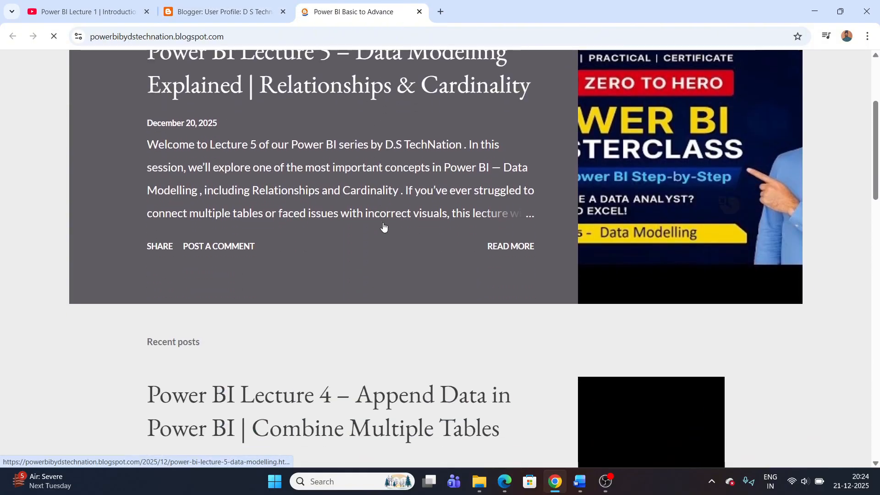
{"action": "scroll", "coordinate": [353, 209], "scroll_direction": "down", "scroll_amount": 12}
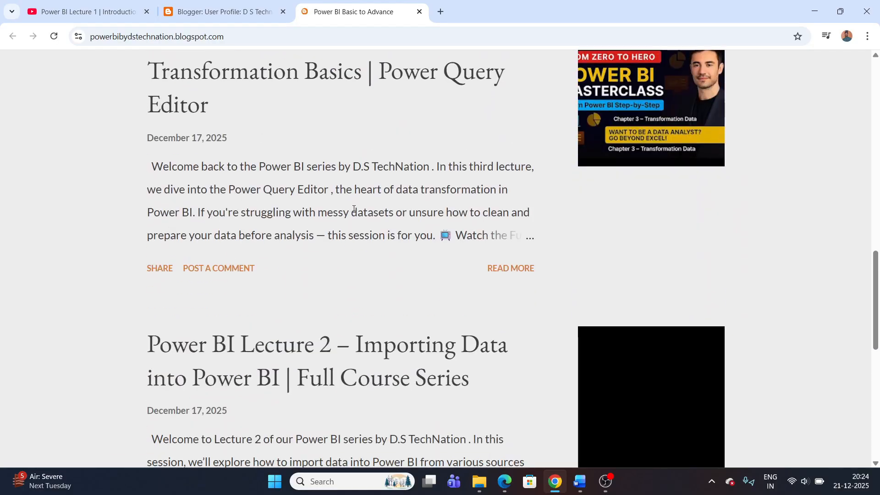
{"action": "scroll", "coordinate": [354, 209], "scroll_direction": "up", "scroll_amount": 7}
{"action": "scroll", "coordinate": [353, 209], "scroll_direction": "up", "scroll_amount": 10}
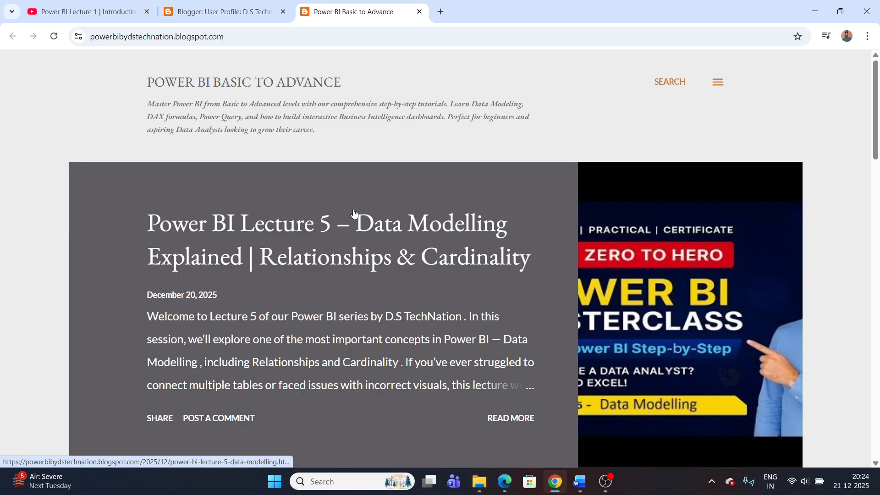
Open the full Power BI Lecture 5 post on data modelling and read its introduction.
{"action": "left_click", "coordinate": [513, 419]}
{"action": "scroll", "coordinate": [378, 254], "scroll_direction": "down", "scroll_amount": 5}
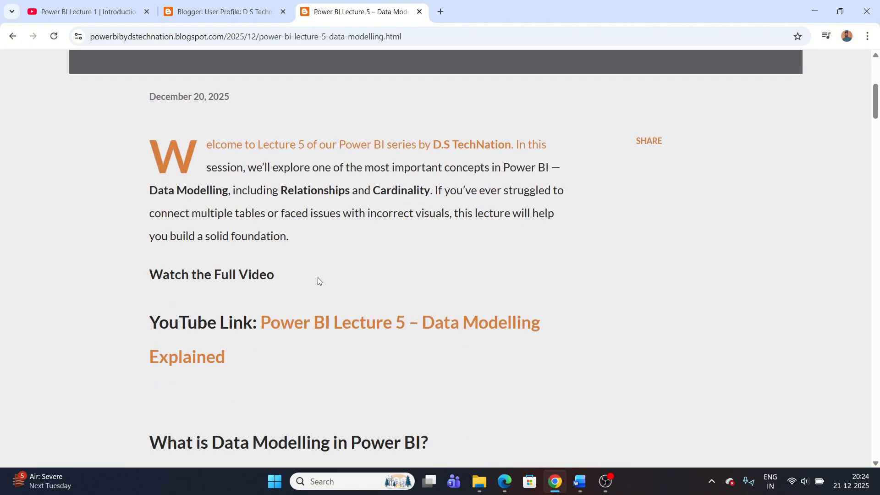
{"action": "scroll", "coordinate": [317, 277], "scroll_direction": "down", "scroll_amount": 4}
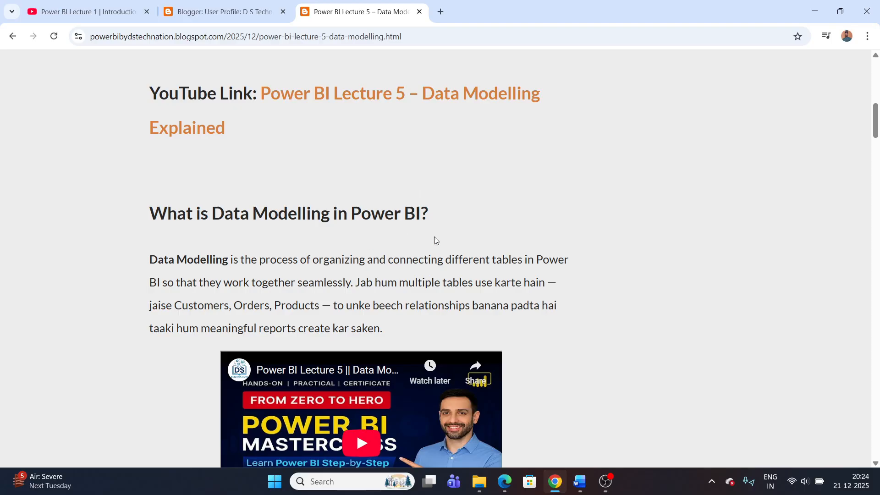
Open the Transformation Power BI report from the Power BI folder in File Explorer and dismiss the update notification.
{"action": "key", "text": "super+d"}
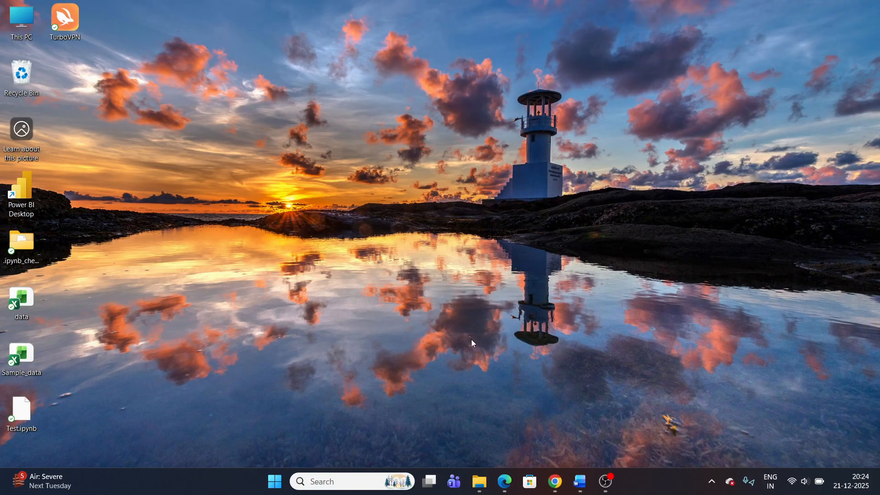
{"action": "left_click", "coordinate": [480, 481]}
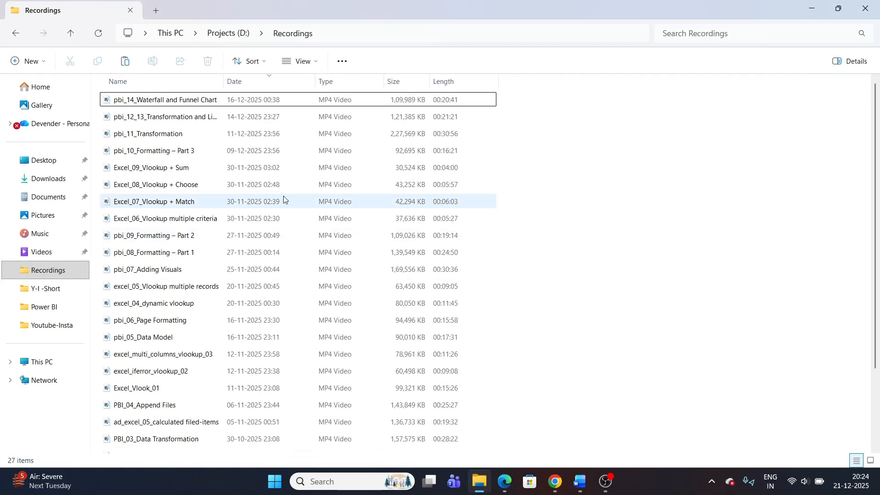
{"action": "left_click", "coordinate": [43, 309]}
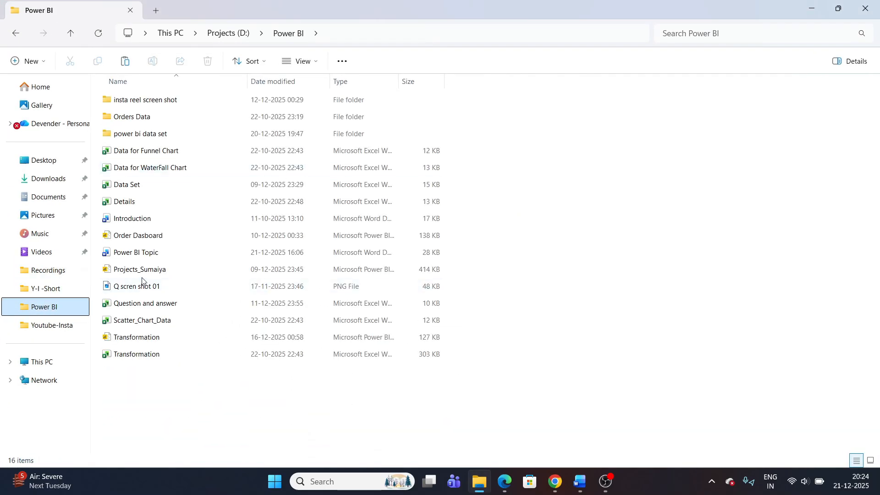
{"action": "double_click", "coordinate": [165, 338]}
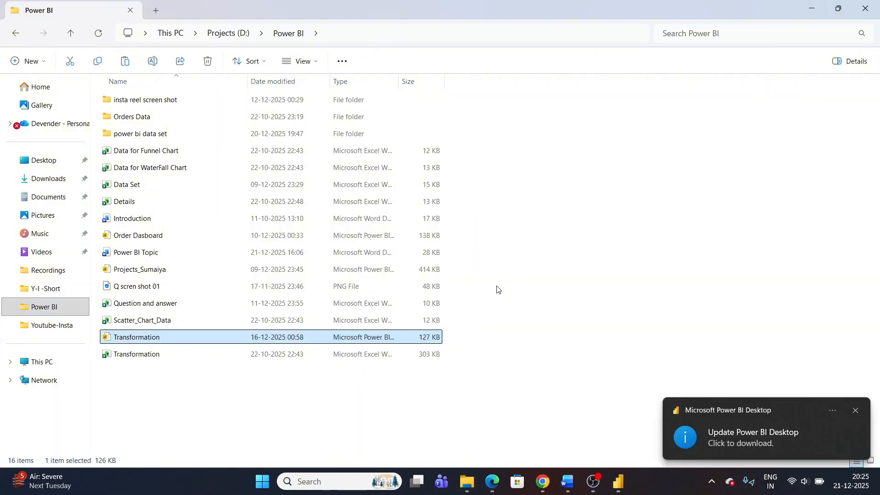
{"action": "left_click", "coordinate": [856, 411]}
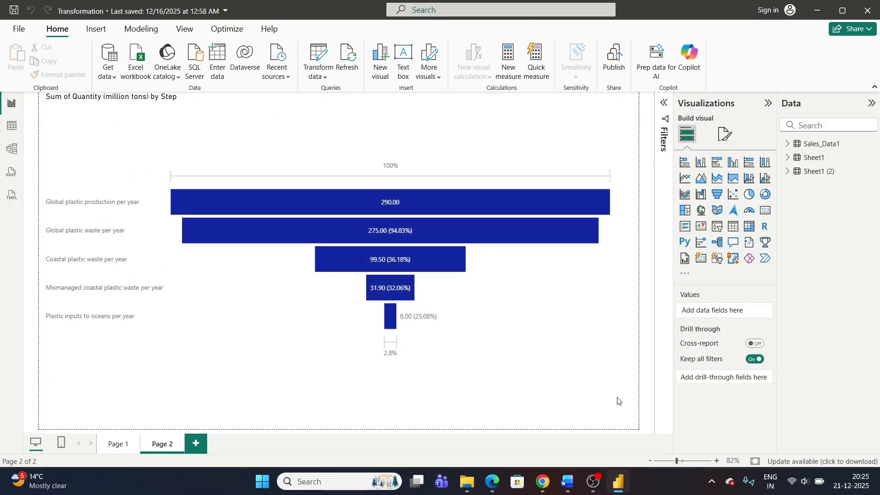
Examine the visual and general formatting options of the funnel chart on Page 2.
{"action": "left_click", "coordinate": [591, 330]}
{"action": "left_click", "coordinate": [724, 138]}
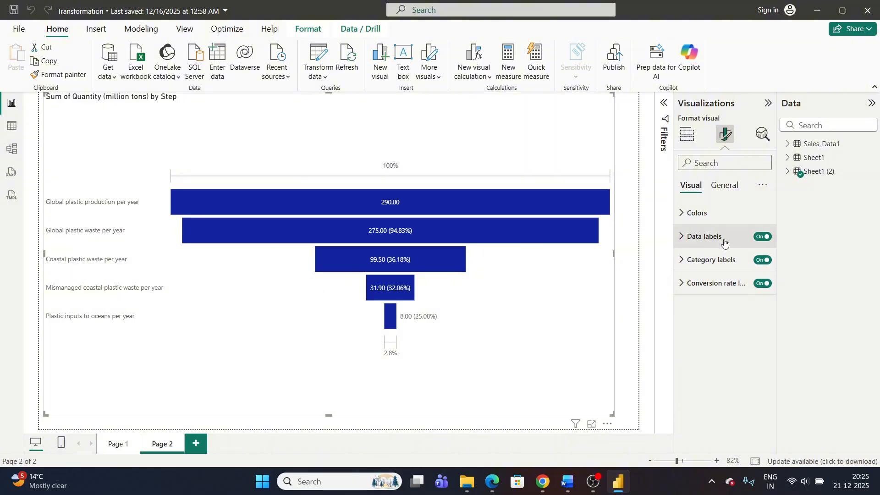
{"action": "left_click", "coordinate": [725, 185]}
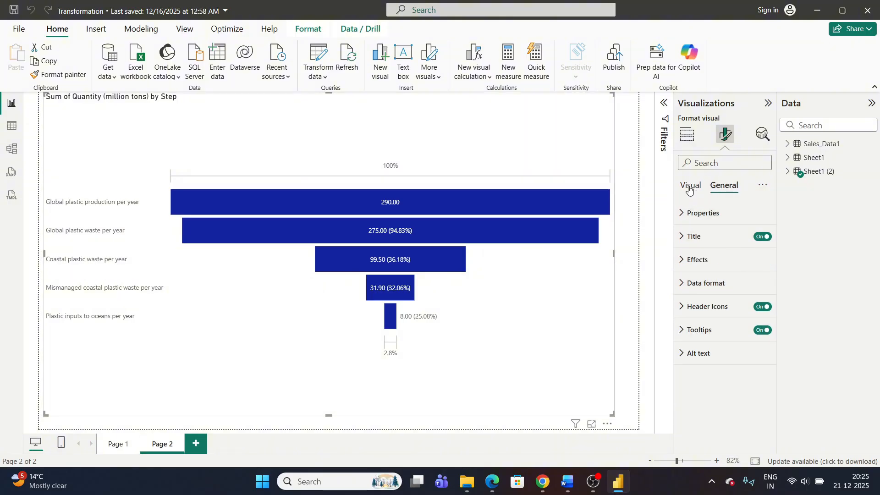
{"action": "left_click", "coordinate": [691, 185]}
Add a new report page and insert a scatter chart, enlarged and placed in the middle of the canvas.
{"action": "left_click", "coordinate": [196, 444]}
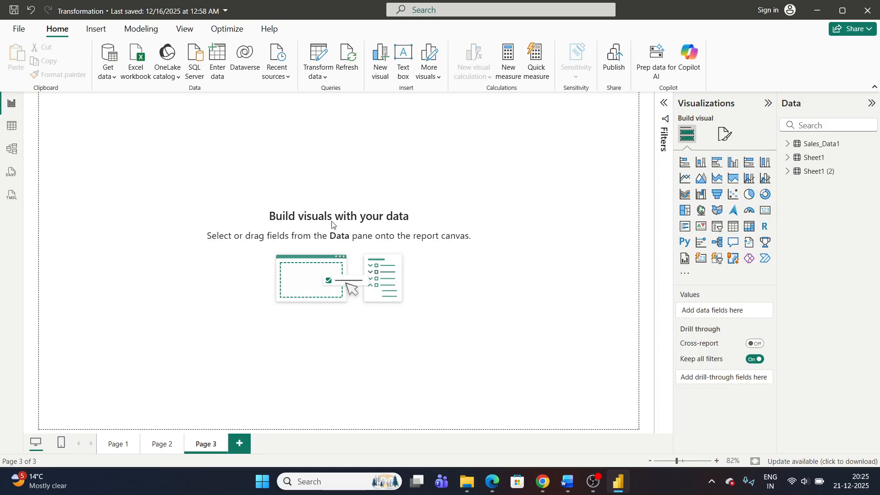
{"action": "left_click", "coordinate": [733, 194]}
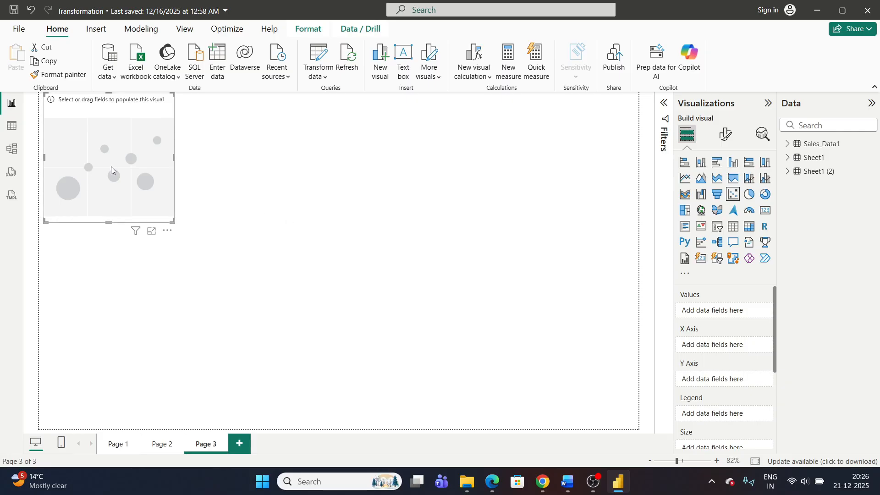
{"action": "left_click_drag", "start_coordinate": [111, 166], "coordinate": [174, 203]}
{"action": "left_click_drag", "start_coordinate": [237, 261], "coordinate": [493, 375]}
{"action": "left_click_drag", "start_coordinate": [380, 260], "coordinate": [411, 273]}
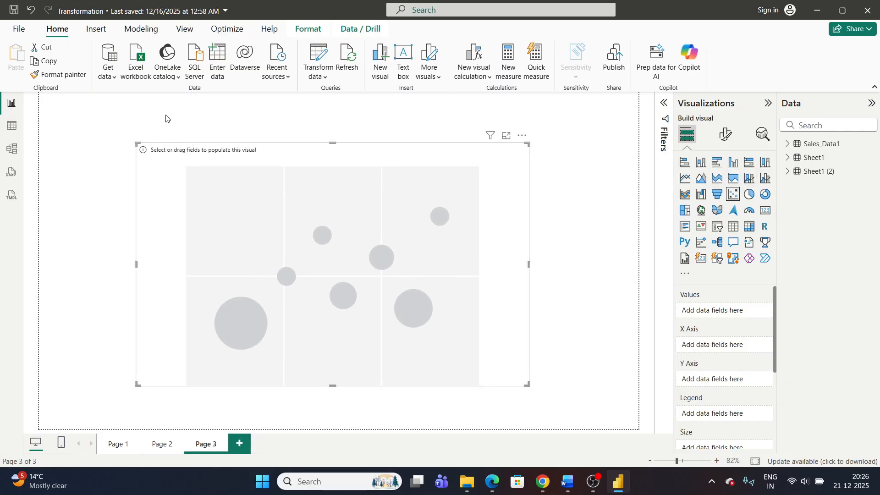
Import Sheet1 from the Scatter_Chart_Data Excel workbook and load it into the report.
{"action": "left_click", "coordinate": [136, 64]}
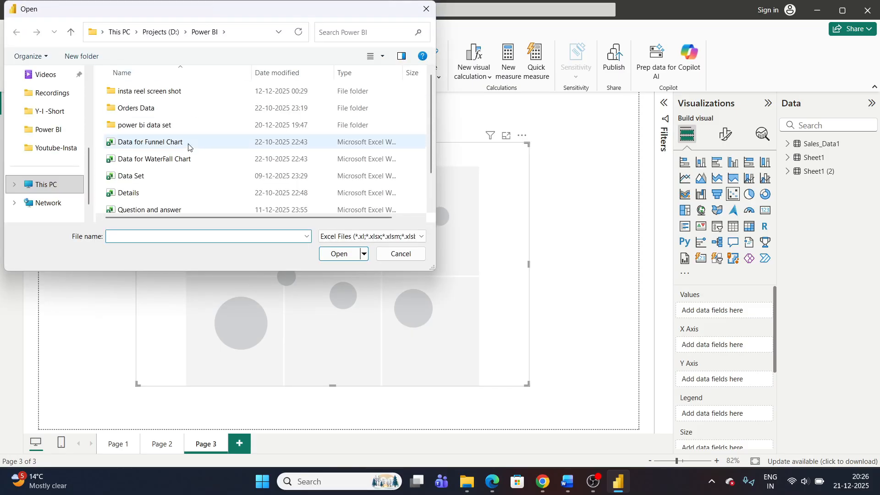
{"action": "scroll", "coordinate": [188, 146], "scroll_direction": "down", "scroll_amount": 1}
{"action": "left_click", "coordinate": [172, 190]}
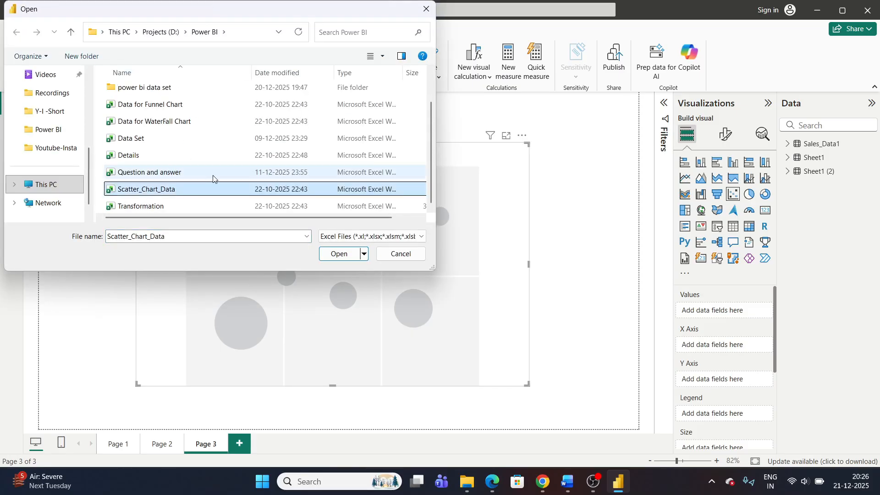
{"action": "double_click", "coordinate": [166, 189]}
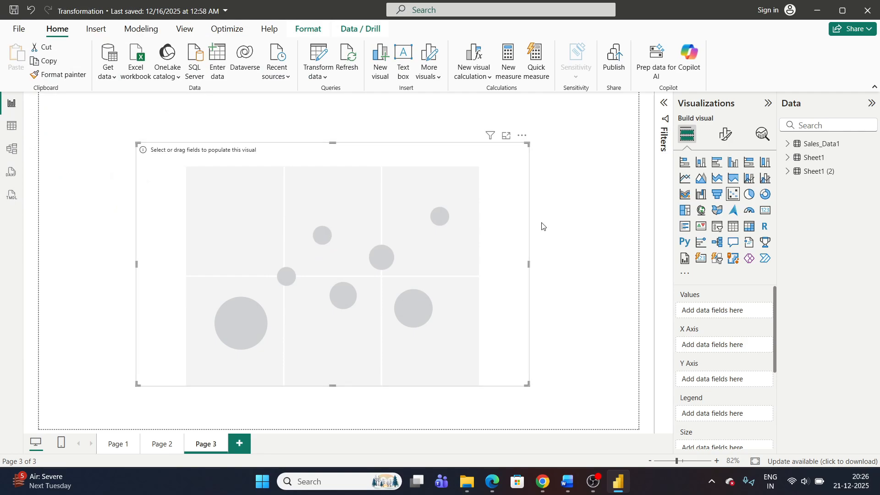
{"action": "left_click", "coordinate": [223, 129]}
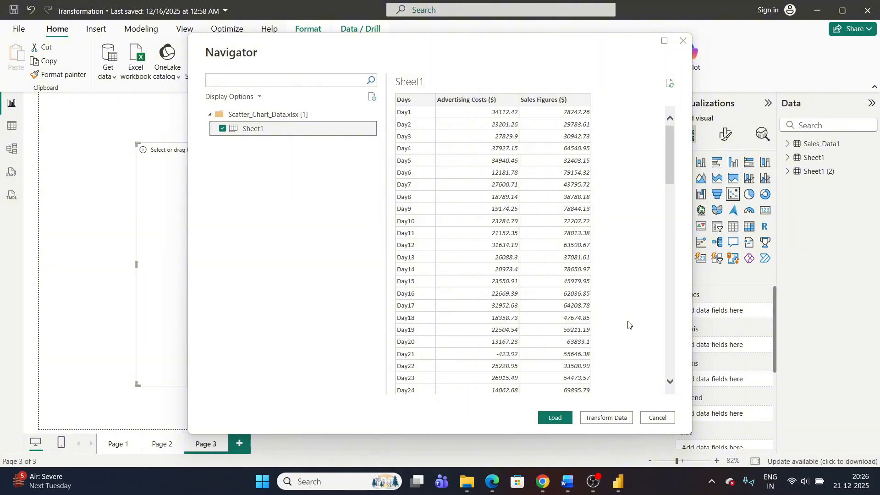
{"action": "left_click", "coordinate": [550, 419]}
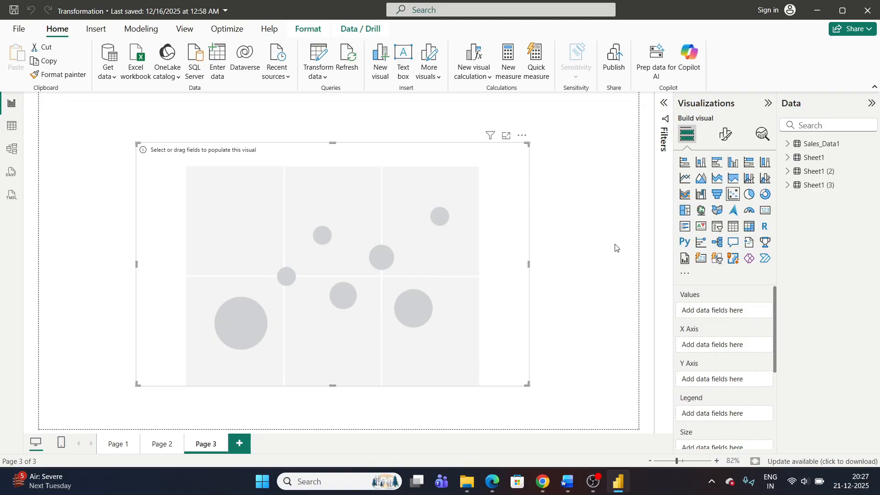
Examine the fields and rows of the Sheet1 (3) table, then return to the report page.
{"action": "left_click", "coordinate": [788, 185]}
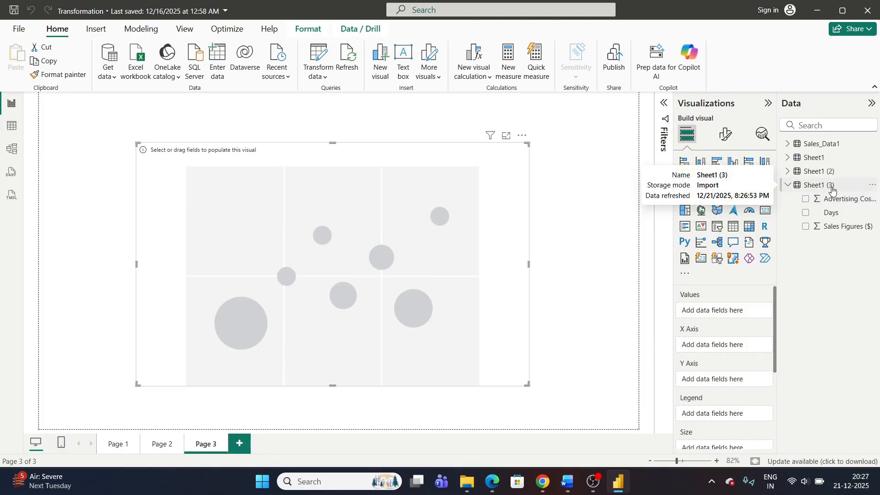
{"action": "left_click", "coordinate": [12, 128]}
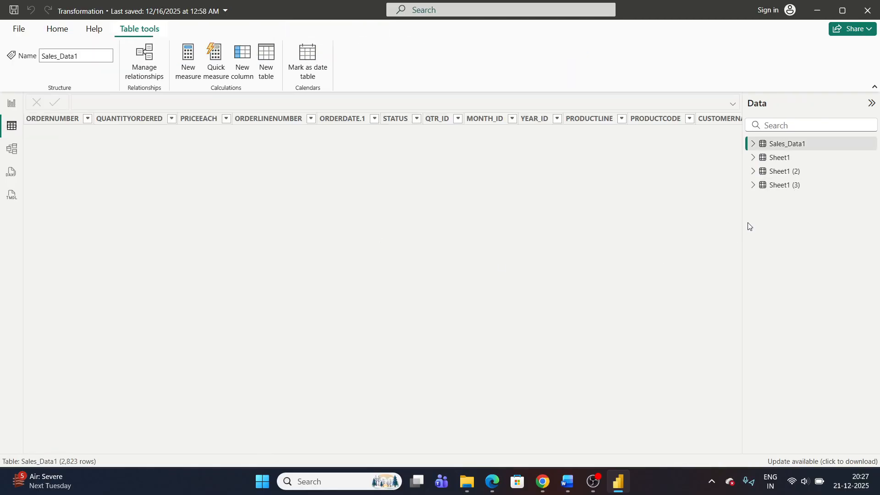
{"action": "left_click", "coordinate": [784, 185]}
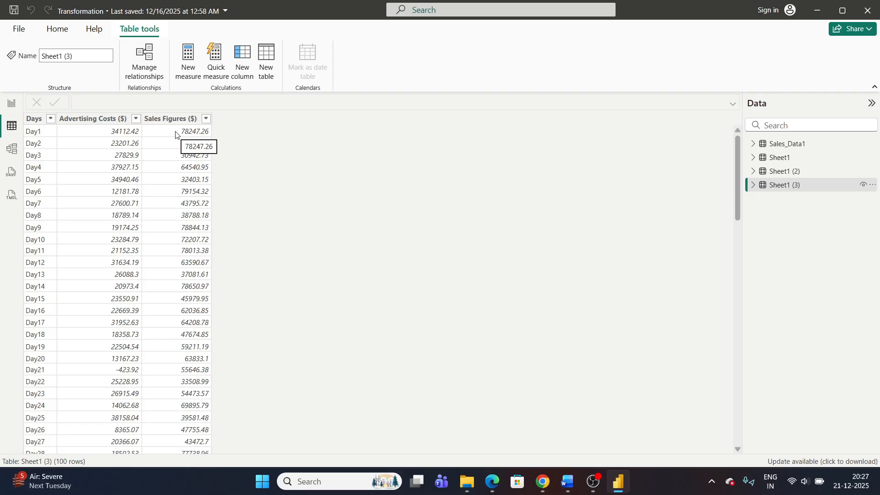
{"action": "left_click", "coordinate": [12, 104]}
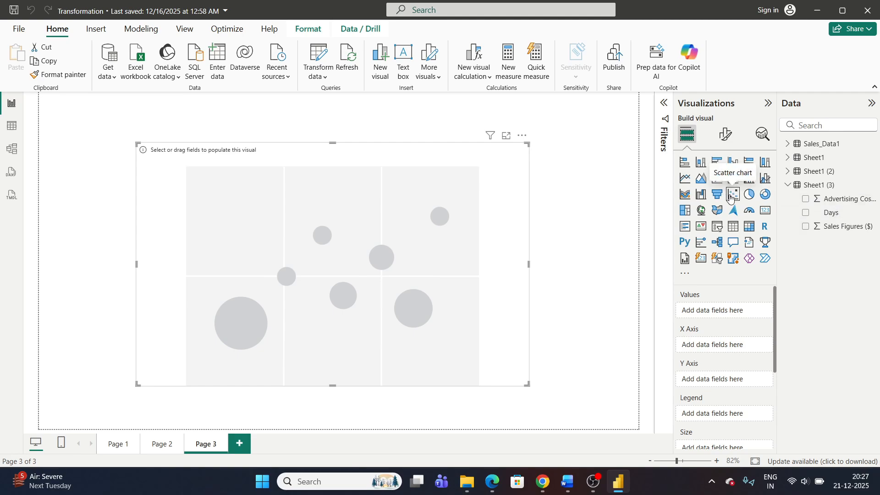
Assign Advertising Costs ($) to the scatter chart's X axis and Sales Figures ($) to its Y axis.
{"action": "left_click_drag", "start_coordinate": [849, 202], "coordinate": [746, 348]}
{"action": "left_click_drag", "start_coordinate": [844, 227], "coordinate": [743, 384]}
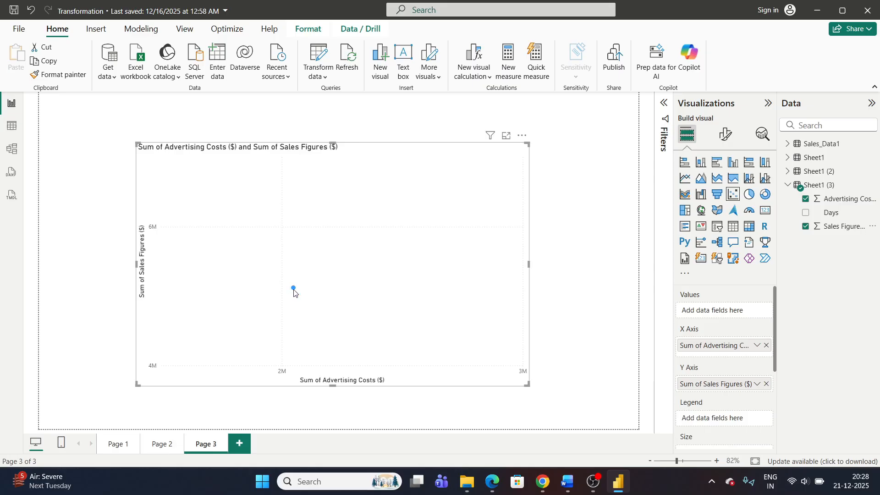
{"action": "mouse_move", "coordinate": [294, 291]}
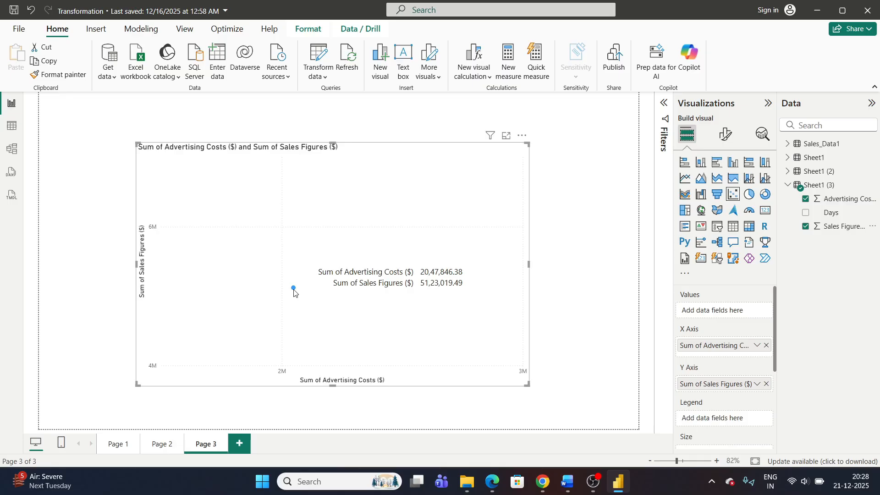
Set Advertising Costs ($) and Sales Figures ($) to Don't summarize and inspect the values of individual data points.
{"action": "left_click", "coordinate": [757, 346]}
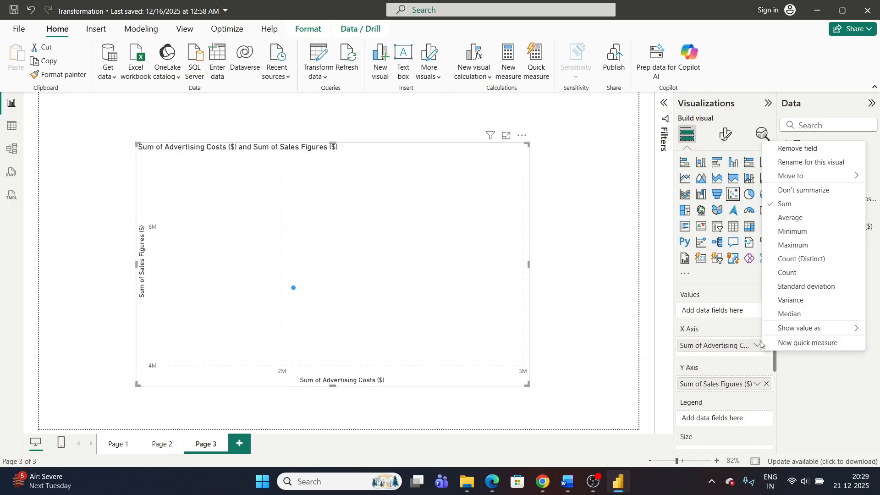
{"action": "left_click", "coordinate": [798, 190]}
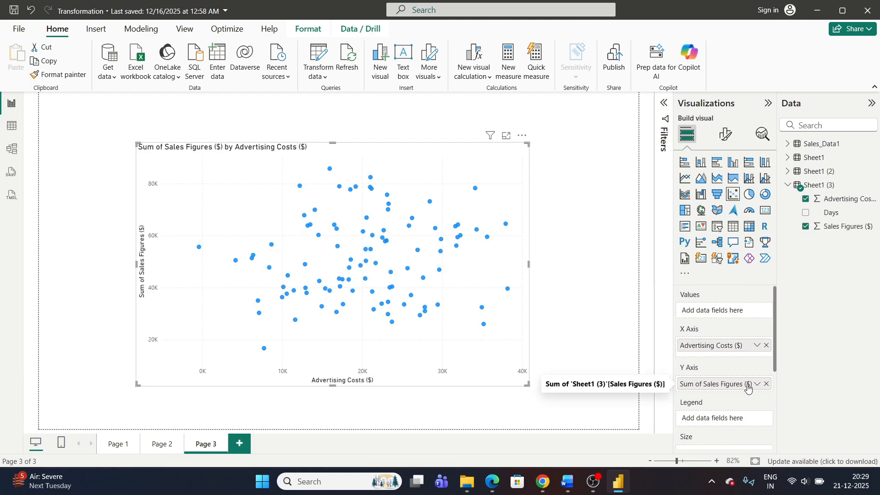
{"action": "left_click", "coordinate": [757, 384]}
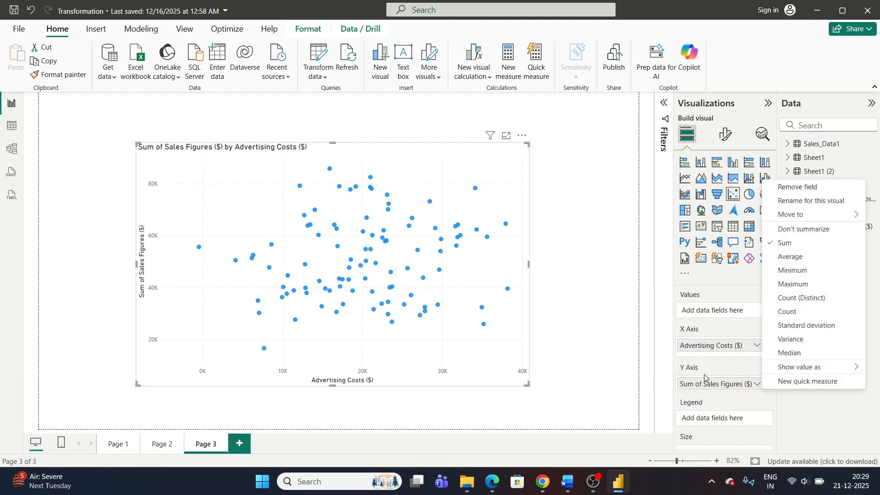
{"action": "left_click", "coordinate": [802, 231]}
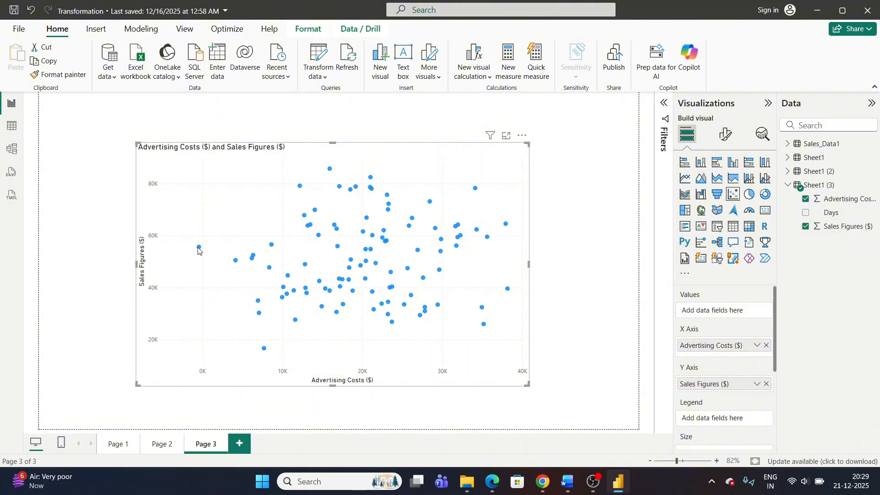
{"action": "mouse_move", "coordinate": [198, 251]}
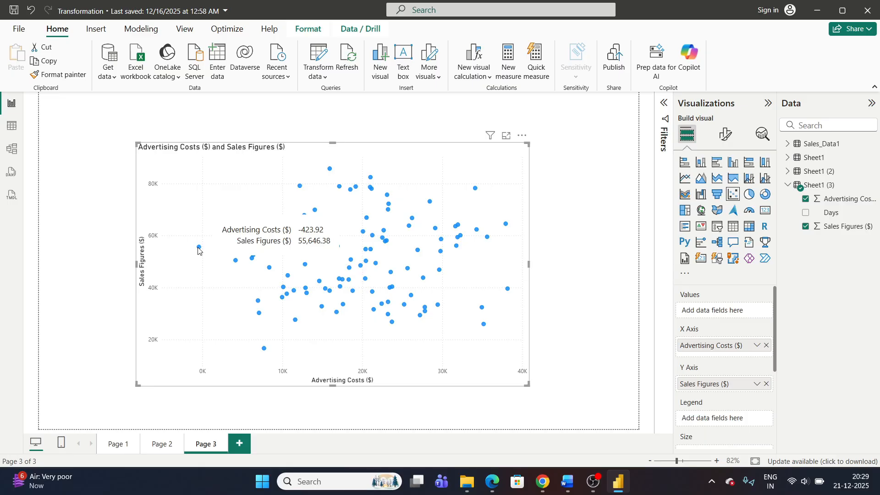
{"action": "mouse_move", "coordinate": [237, 265]}
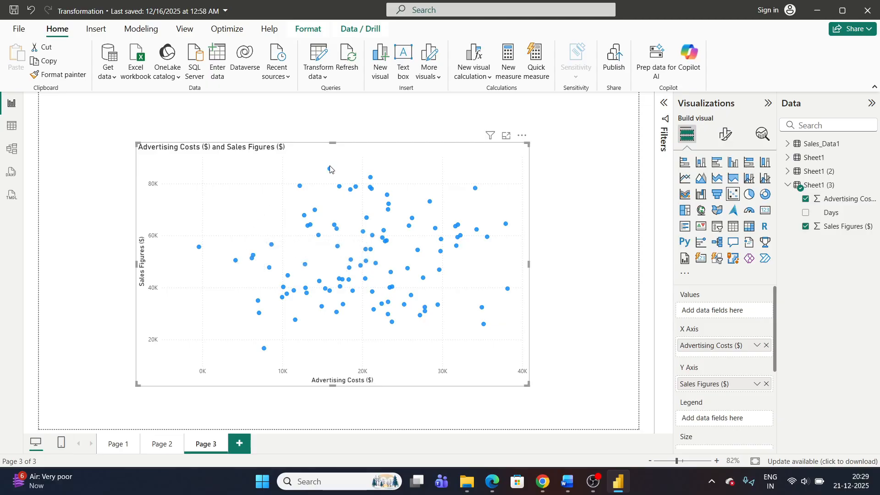
{"action": "mouse_move", "coordinate": [330, 172]}
{"action": "mouse_move", "coordinate": [484, 329]}
Format the scatter chart's horizontal gridlines in black with 0% transparency.
{"action": "left_click", "coordinate": [725, 134]}
{"action": "left_click", "coordinate": [716, 283]}
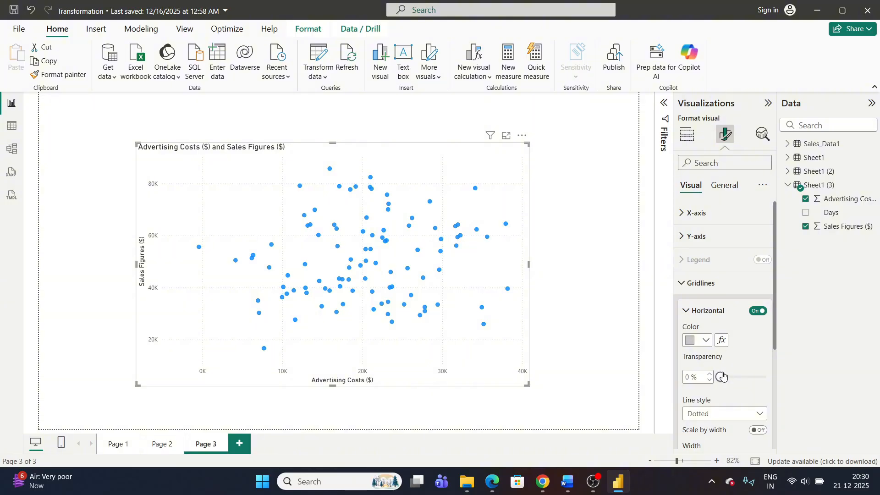
{"action": "left_click_drag", "start_coordinate": [722, 377], "coordinate": [736, 377]}
{"action": "scroll", "coordinate": [734, 340], "scroll_direction": "down", "scroll_amount": 1}
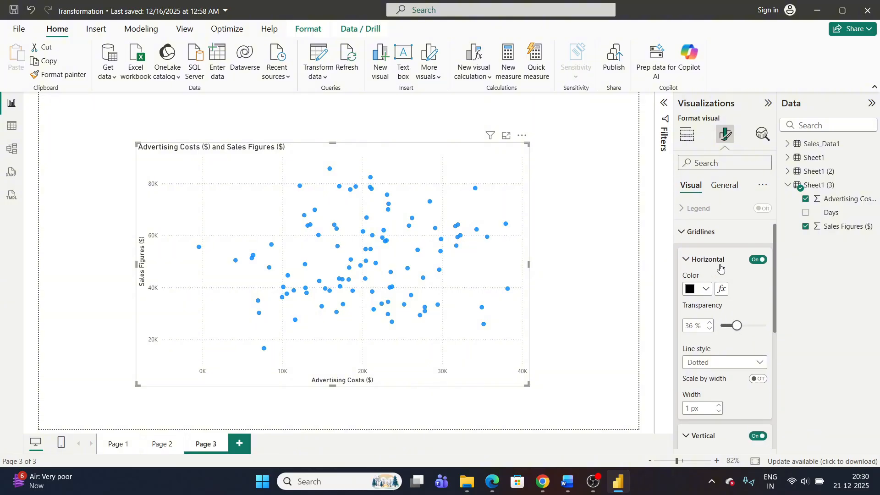
{"action": "left_click_drag", "start_coordinate": [737, 327], "coordinate": [759, 327]}
Format the scatter chart's vertical gridlines in black with 0% transparency.
{"action": "scroll", "coordinate": [693, 241], "scroll_direction": "down", "scroll_amount": 1}
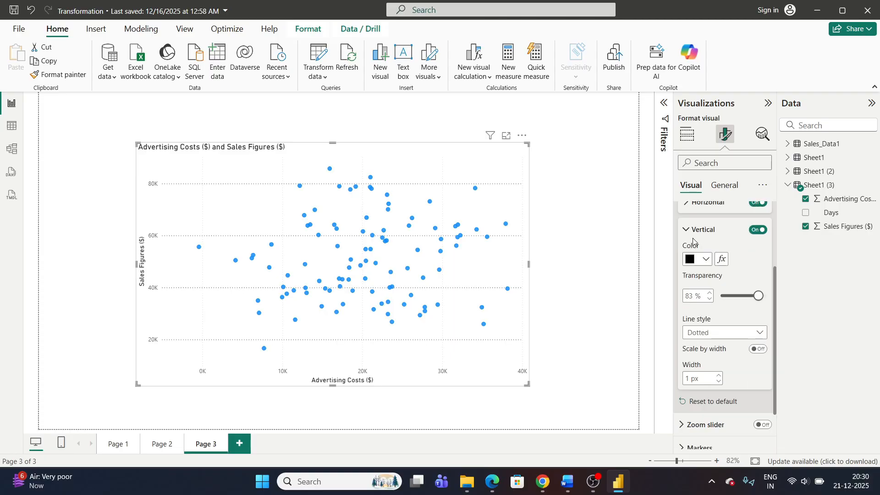
{"action": "left_click", "coordinate": [691, 235]}
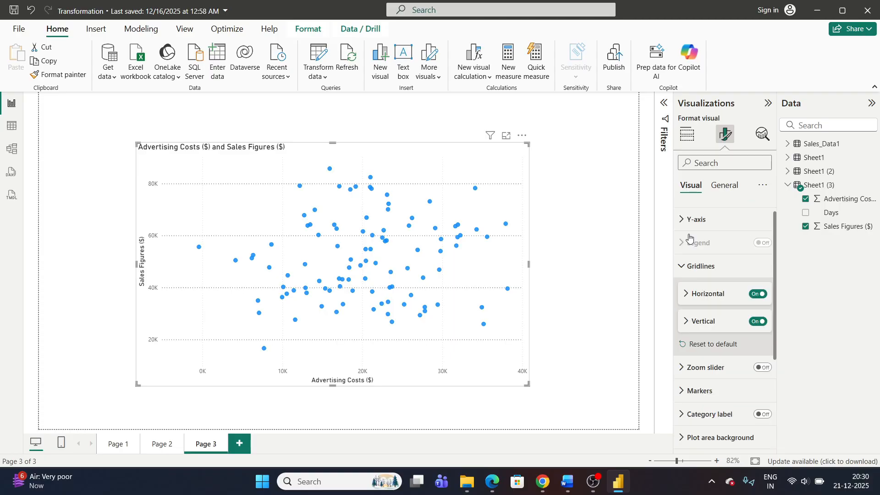
{"action": "left_click", "coordinate": [696, 315]}
{"action": "scroll", "coordinate": [725, 306], "scroll_direction": "down", "scroll_amount": 2}
{"action": "left_click_drag", "start_coordinate": [757, 274], "coordinate": [768, 277]}
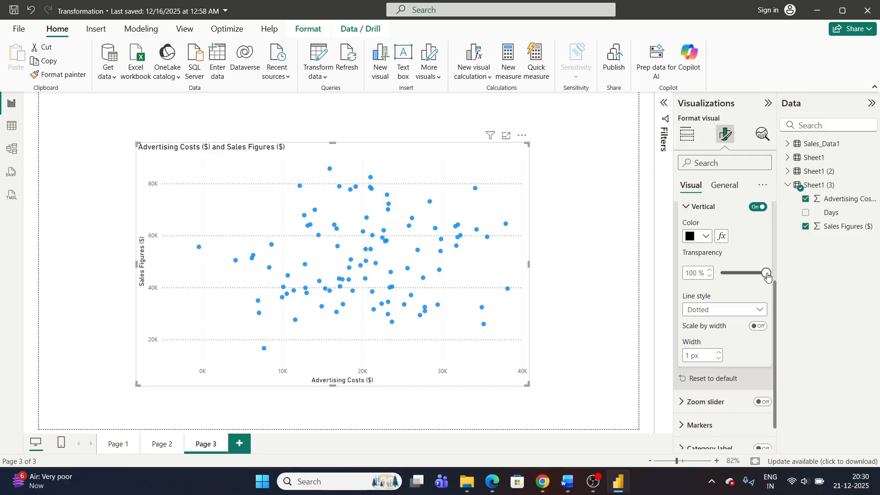
{"action": "scroll", "coordinate": [736, 307], "scroll_direction": "up", "scroll_amount": 5}
{"action": "scroll", "coordinate": [729, 280], "scroll_direction": "down", "scroll_amount": 3}
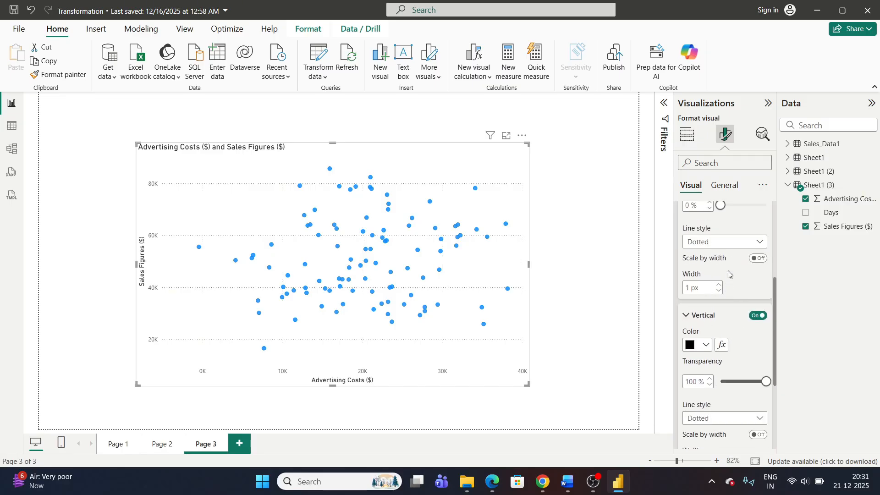
{"action": "left_click_drag", "start_coordinate": [766, 382], "coordinate": [705, 386]}
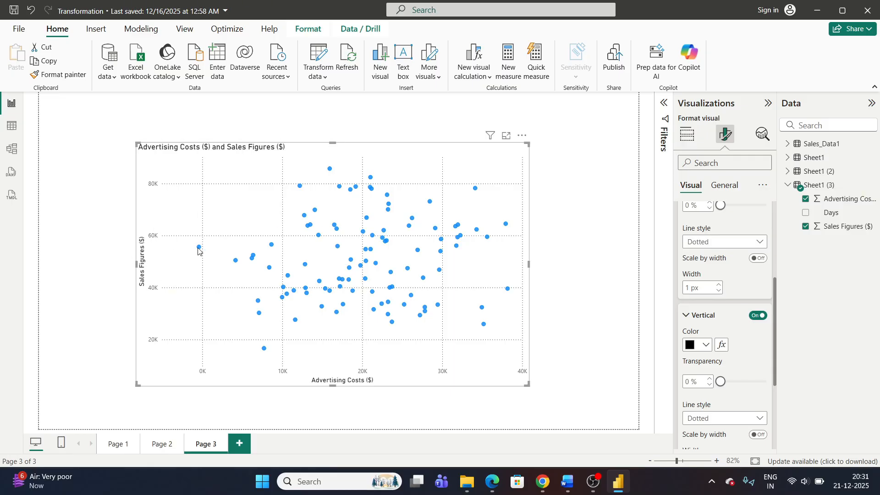
Outline the chart area between 10K–30K advertising costs and 60K–80K sales with a red rectangle, and clear the annotation.
{"action": "mouse_move", "coordinate": [198, 250]}
{"action": "mouse_move", "coordinate": [484, 328]}
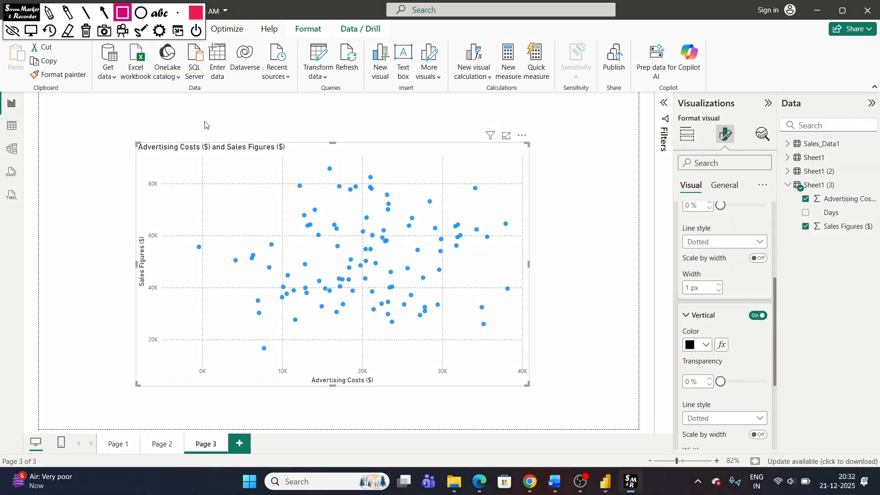
{"action": "mouse_move", "coordinate": [282, 185]}
{"action": "left_mouse_down"}
{"action": "mouse_move", "coordinate": [363, 191]}
{"action": "mouse_move", "coordinate": [443, 234]}
{"action": "left_mouse_up"}
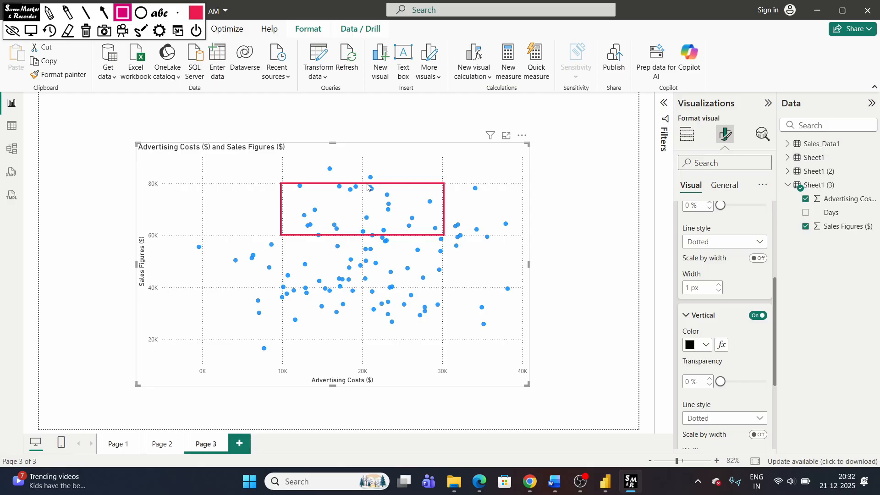
{"action": "left_click", "coordinate": [87, 30]}
{"action": "left_click", "coordinate": [31, 31]}
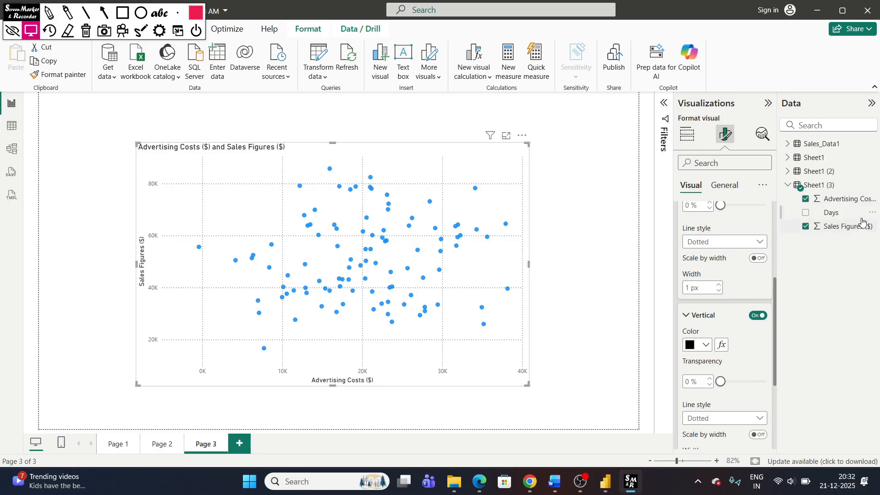
Examine the X-axis type options and the formatting settings of its values.
{"action": "scroll", "coordinate": [724, 298], "scroll_direction": "up", "scroll_amount": 5}
{"action": "left_click", "coordinate": [702, 282]}
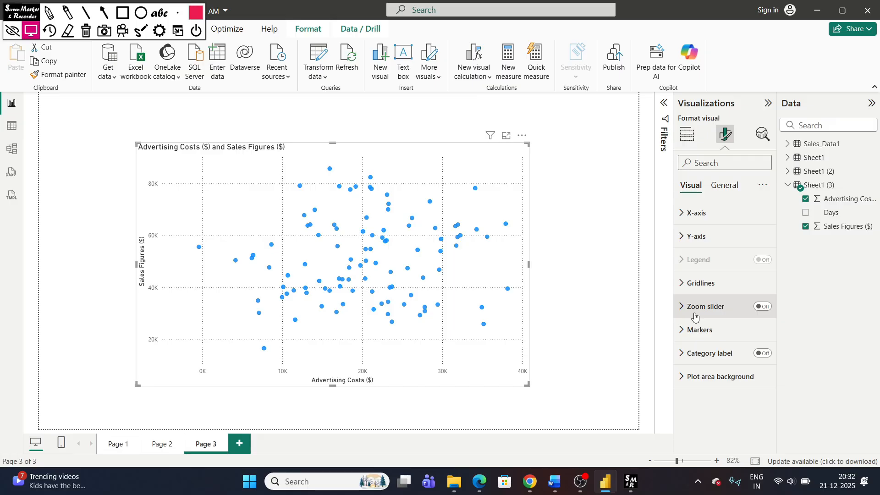
{"action": "left_click", "coordinate": [697, 213]}
{"action": "left_click", "coordinate": [717, 257]}
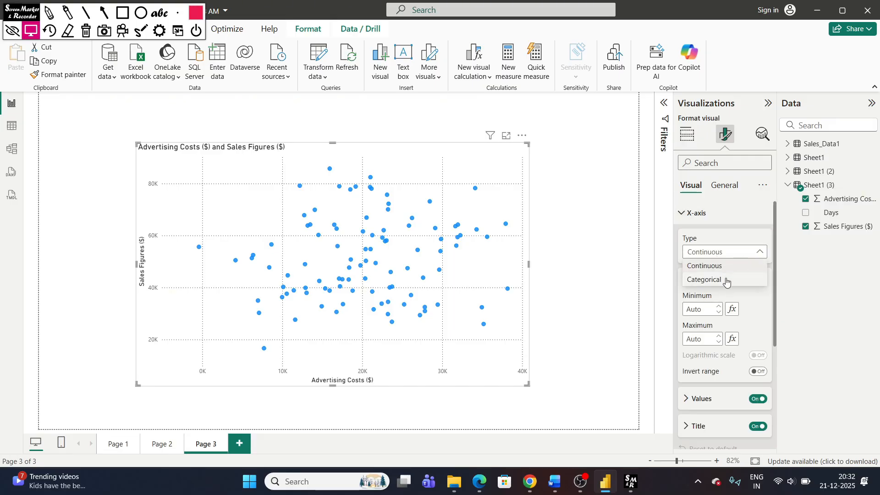
{"action": "left_click", "coordinate": [755, 300]}
{"action": "scroll", "coordinate": [731, 316], "scroll_direction": "down", "scroll_amount": 3}
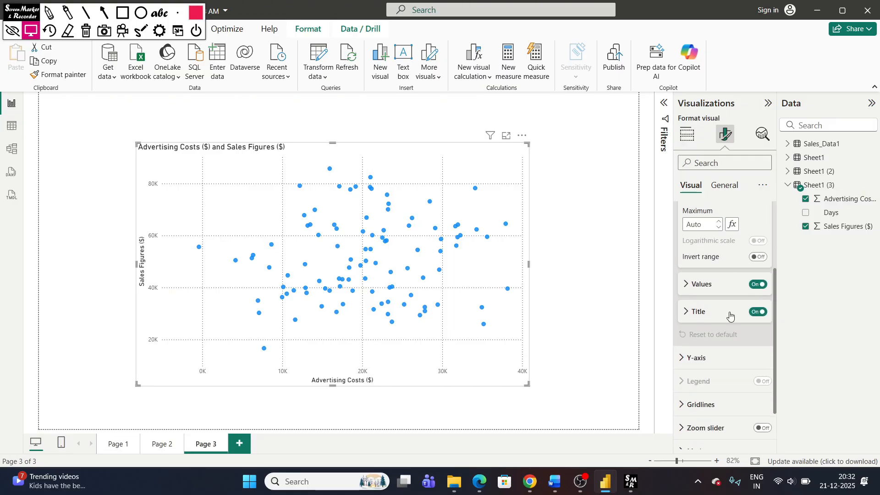
{"action": "left_click", "coordinate": [708, 287]}
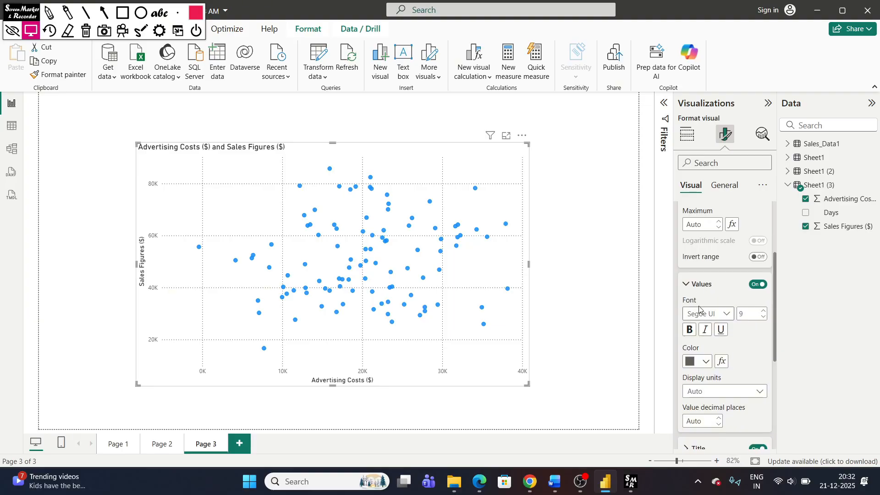
{"action": "left_click", "coordinate": [690, 287]}
Turn the X-axis title off and back on.
{"action": "left_click", "coordinate": [698, 311]}
{"action": "left_click", "coordinate": [763, 315]}
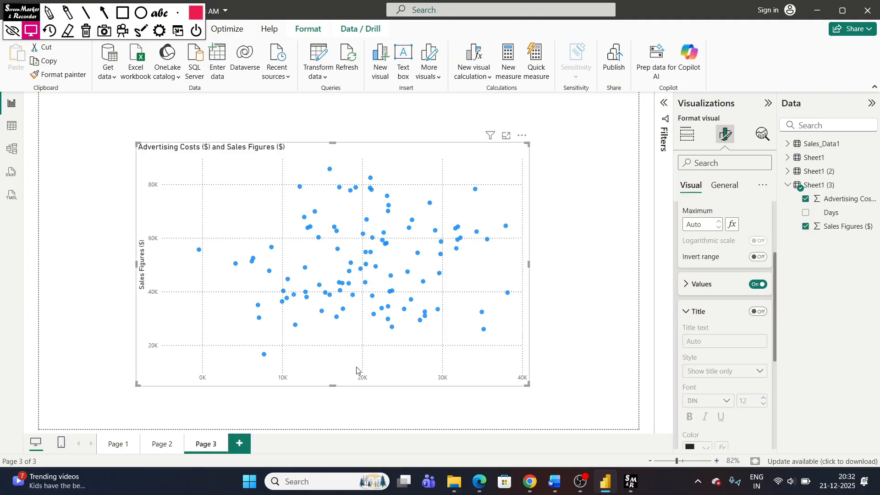
{"action": "left_click", "coordinate": [757, 312]}
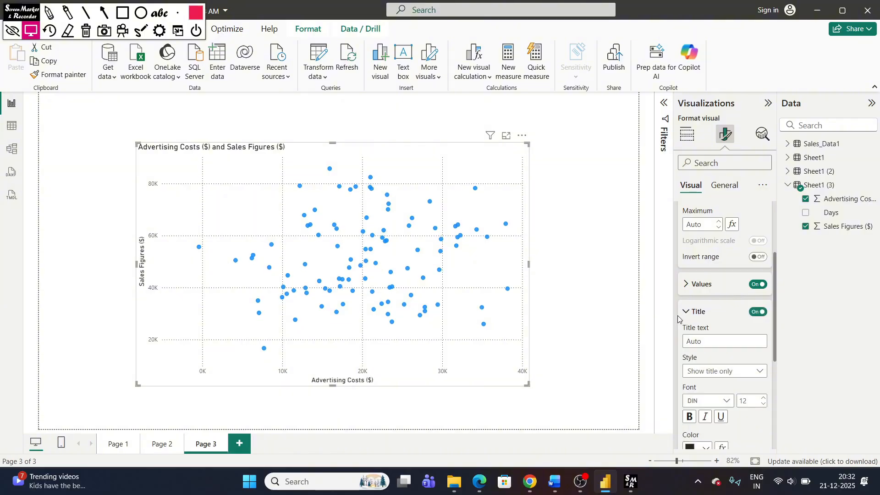
{"action": "left_click", "coordinate": [701, 311]}
{"action": "scroll", "coordinate": [703, 302], "scroll_direction": "up", "scroll_amount": 3}
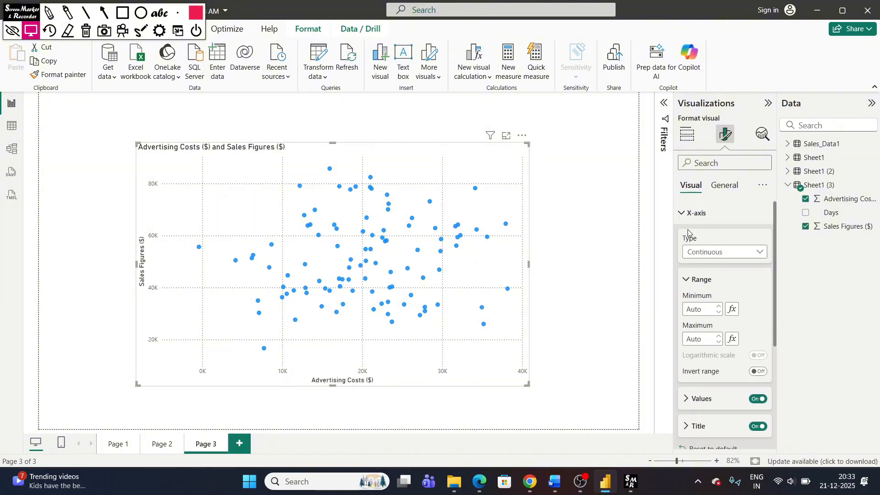
{"action": "left_click", "coordinate": [689, 215]}
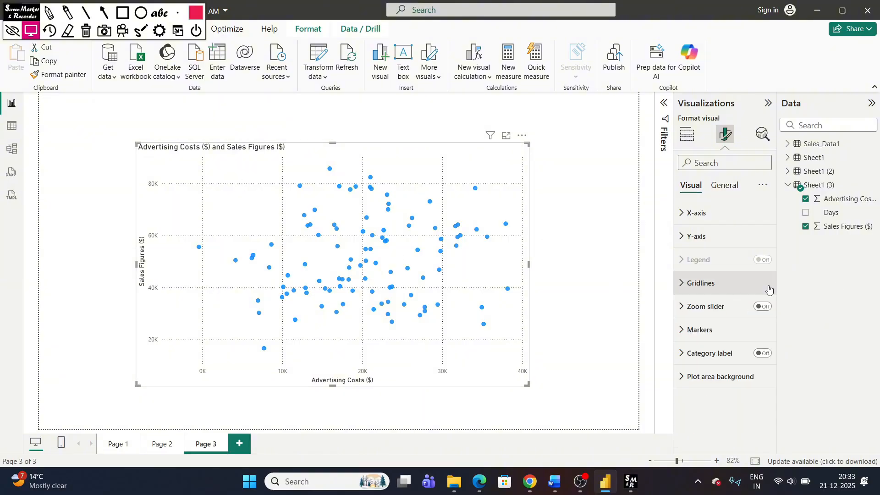
Try the zoom slider by narrowing the X axis to about 20K–40K, and turn the slider off again.
{"action": "left_click", "coordinate": [705, 307]}
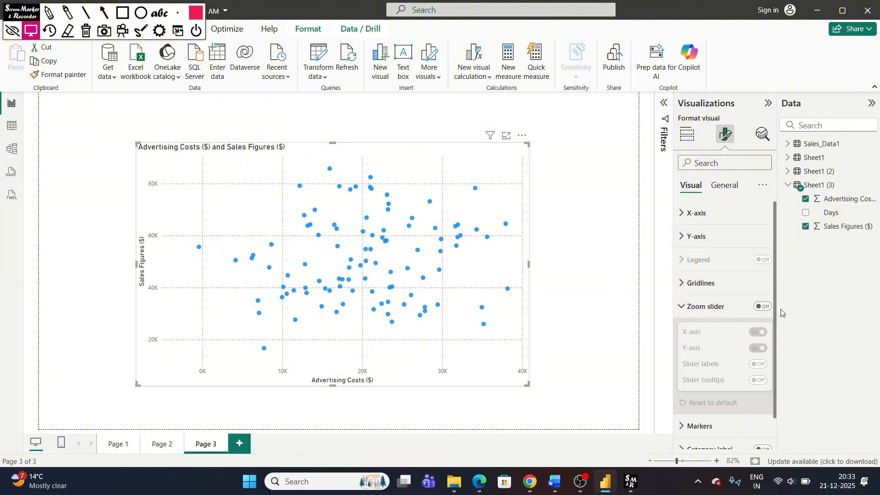
{"action": "left_click", "coordinate": [762, 307]}
{"action": "left_click_drag", "start_coordinate": [178, 373], "coordinate": [414, 375]}
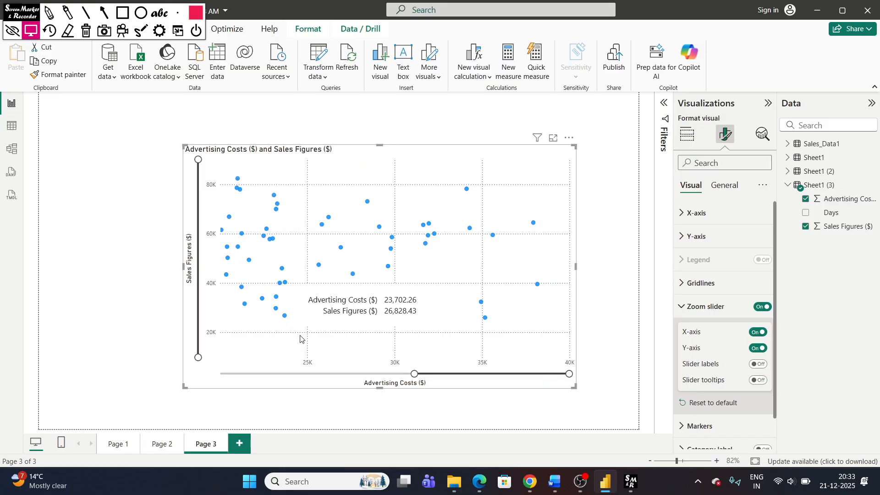
{"action": "mouse_move", "coordinate": [238, 180]}
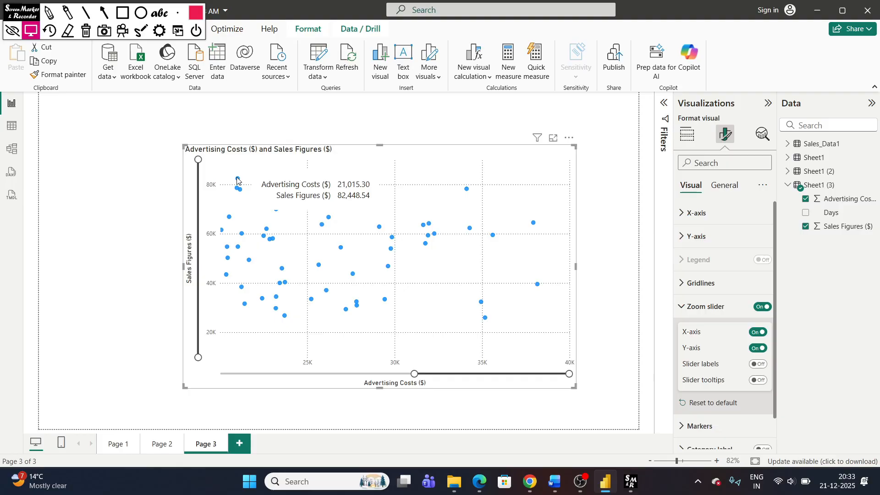
{"action": "left_click", "coordinate": [762, 307]}
{"action": "left_click", "coordinate": [724, 311]}
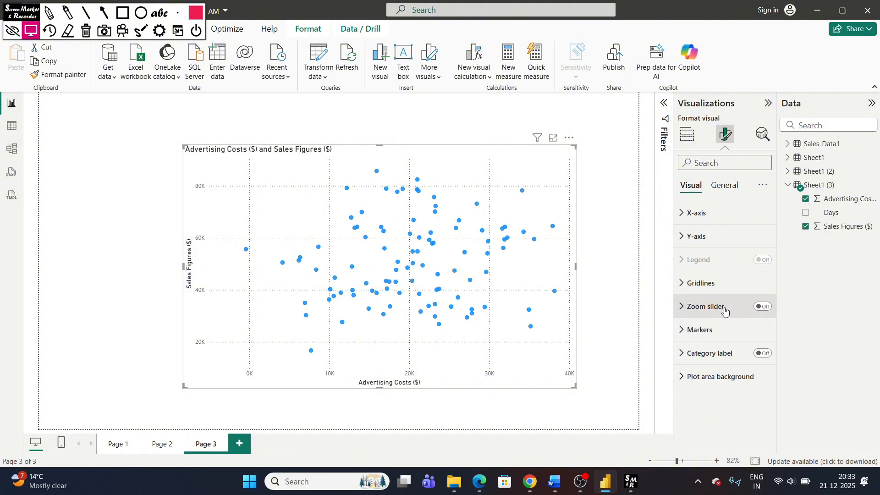
Change the shape of the scatter chart's markers to a triangle.
{"action": "left_click", "coordinate": [697, 330]}
{"action": "scroll", "coordinate": [712, 334], "scroll_direction": "down", "scroll_amount": 3}
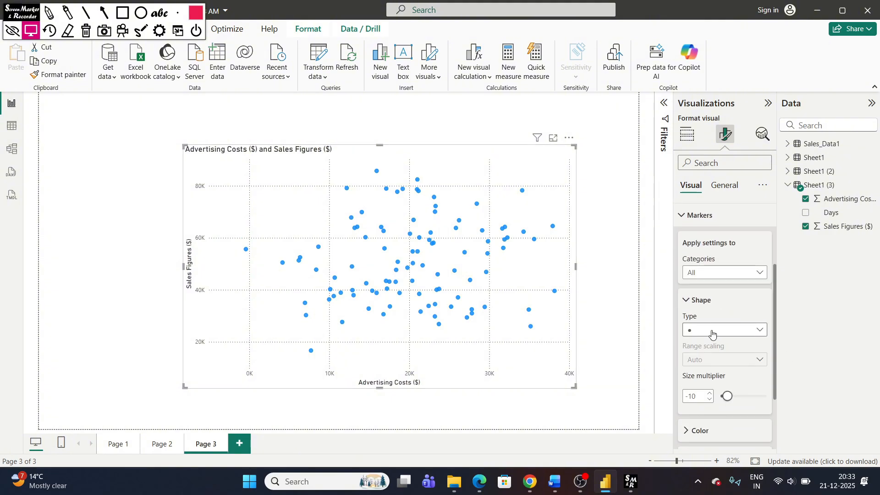
{"action": "left_click", "coordinate": [712, 333]}
{"action": "left_click", "coordinate": [709, 363]}
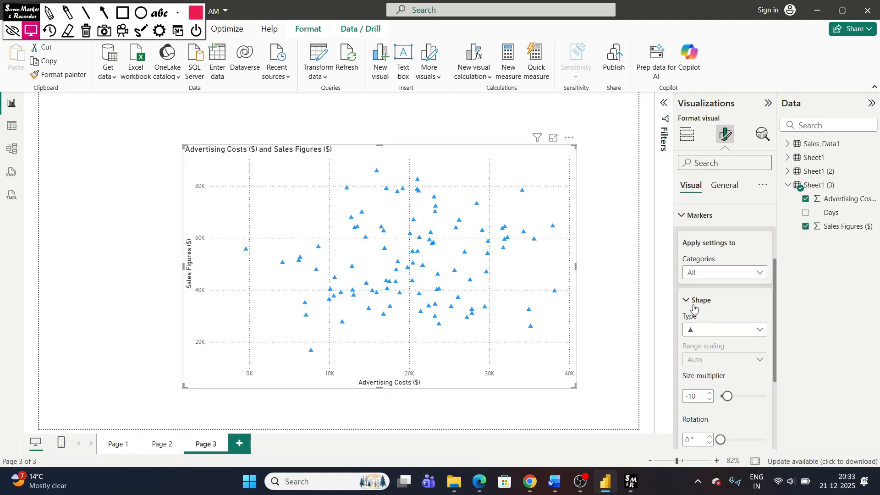
Set the marker color to orange and show the marker border settings.
{"action": "scroll", "coordinate": [734, 367], "scroll_direction": "down", "scroll_amount": 4}
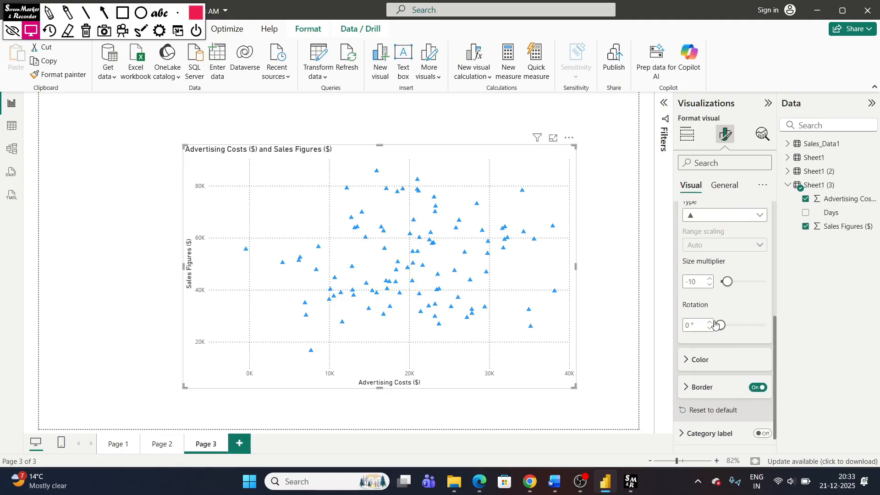
{"action": "scroll", "coordinate": [737, 379], "scroll_direction": "down", "scroll_amount": 3}
{"action": "left_click", "coordinate": [706, 296]}
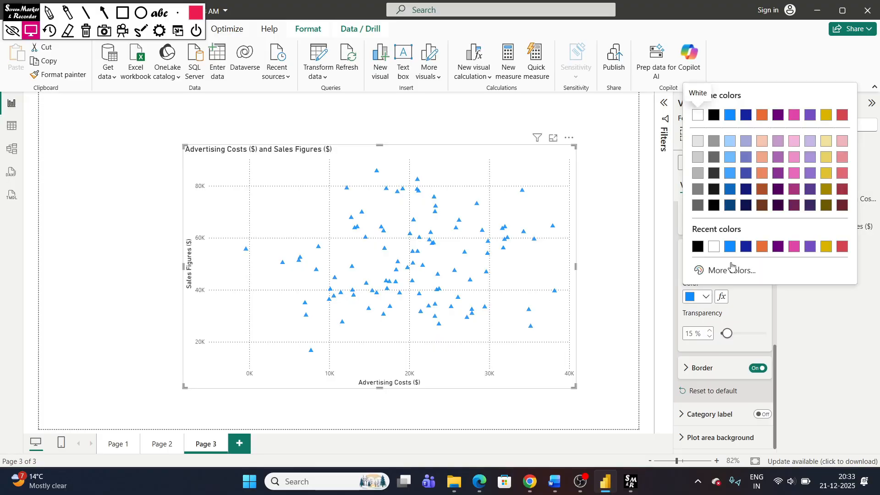
{"action": "left_click", "coordinate": [760, 253]}
{"action": "left_click", "coordinate": [706, 367]}
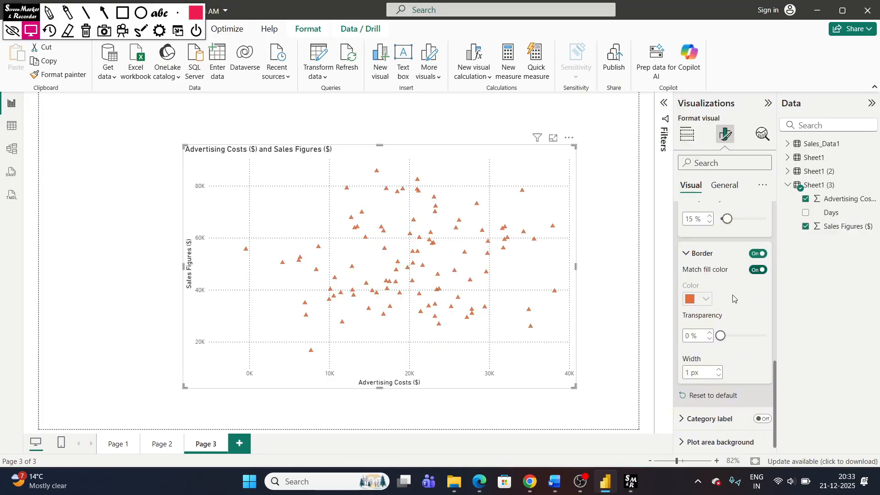
Turn the scatter chart's category labels on and back off.
{"action": "scroll", "coordinate": [733, 295], "scroll_direction": "up", "scroll_amount": 4}
{"action": "scroll", "coordinate": [722, 307], "scroll_direction": "up", "scroll_amount": 3}
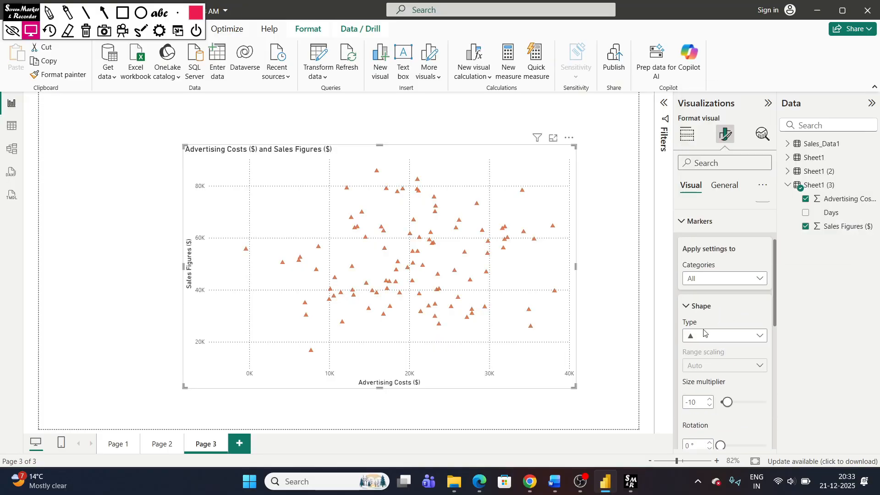
{"action": "left_click", "coordinate": [693, 231]}
{"action": "left_click", "coordinate": [710, 353]}
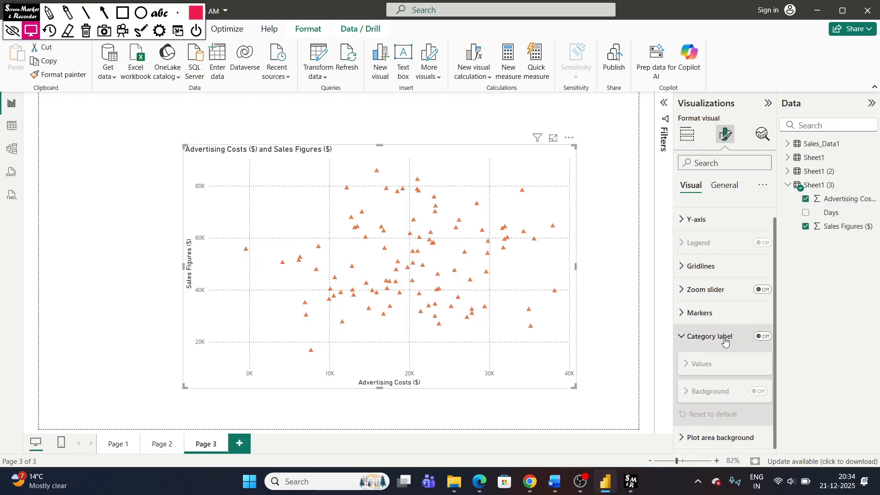
{"action": "left_click", "coordinate": [763, 336]}
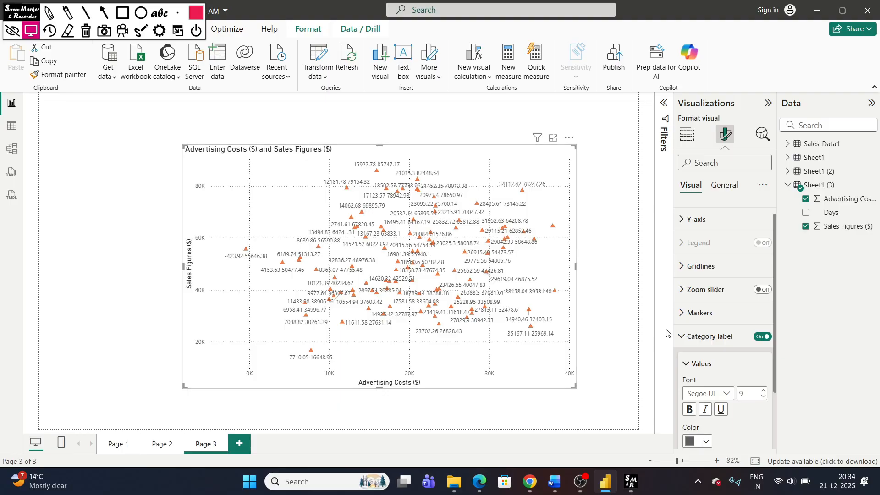
{"action": "left_click", "coordinate": [762, 337]}
{"action": "left_click", "coordinate": [718, 337]}
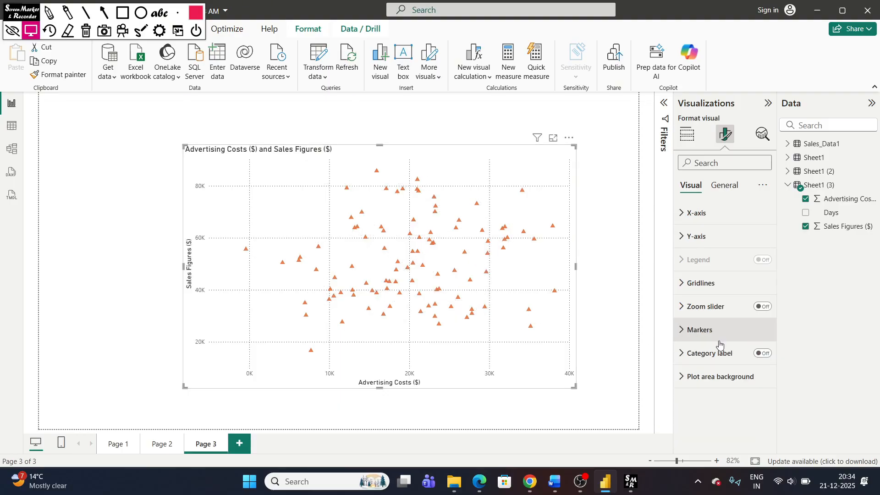
Turn the scatter chart's title off and back on in its general settings.
{"action": "left_click", "coordinate": [721, 187]}
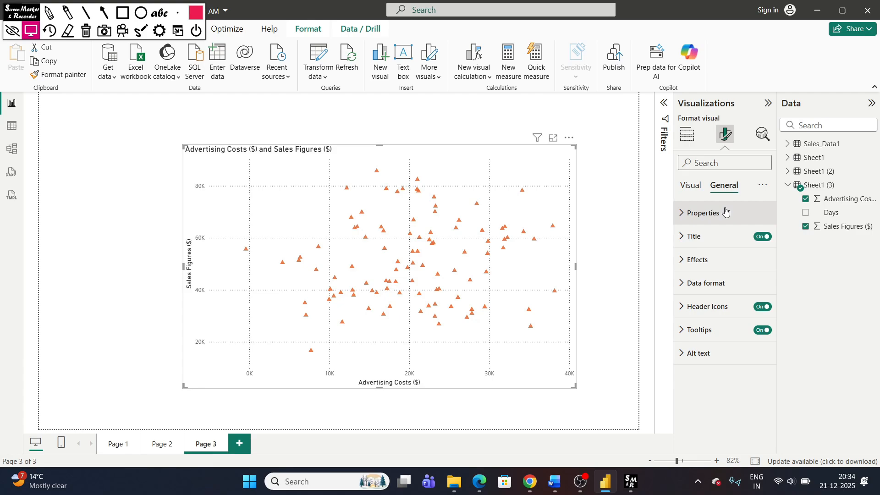
{"action": "left_click", "coordinate": [726, 211]}
{"action": "left_click", "coordinate": [719, 211]}
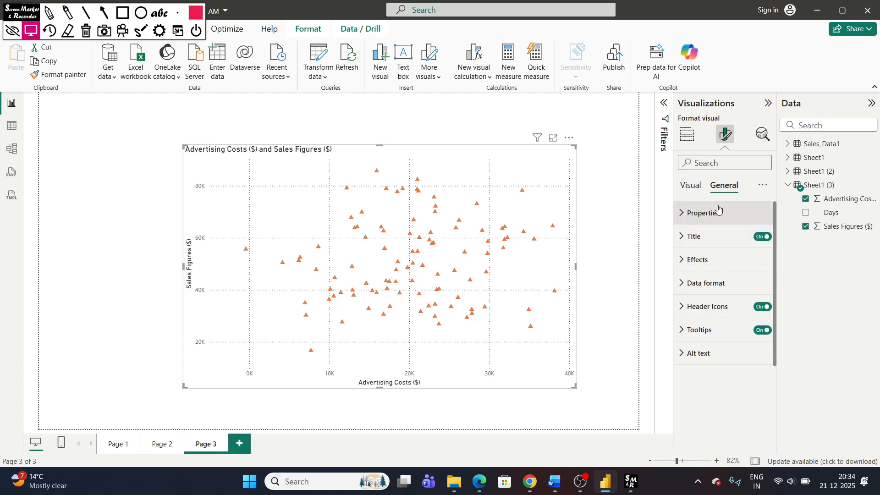
{"action": "left_click", "coordinate": [761, 236]}
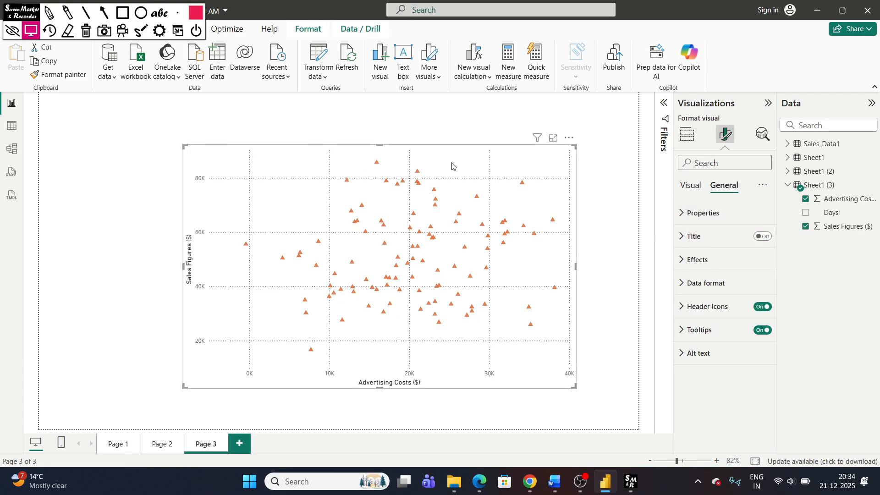
{"action": "left_click", "coordinate": [762, 237]}
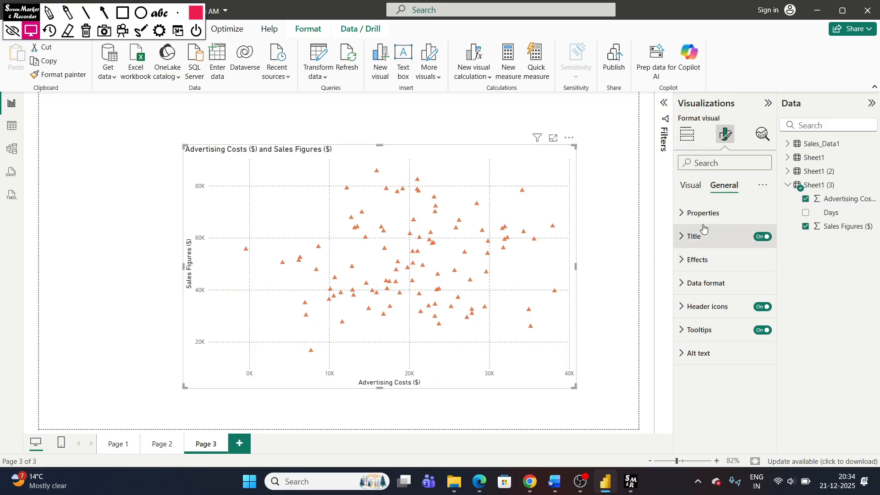
Turn the scatter chart's background effect off and back on.
{"action": "left_click", "coordinate": [751, 259]}
{"action": "scroll", "coordinate": [749, 274], "scroll_direction": "down", "scroll_amount": 2}
{"action": "left_click", "coordinate": [757, 230]}
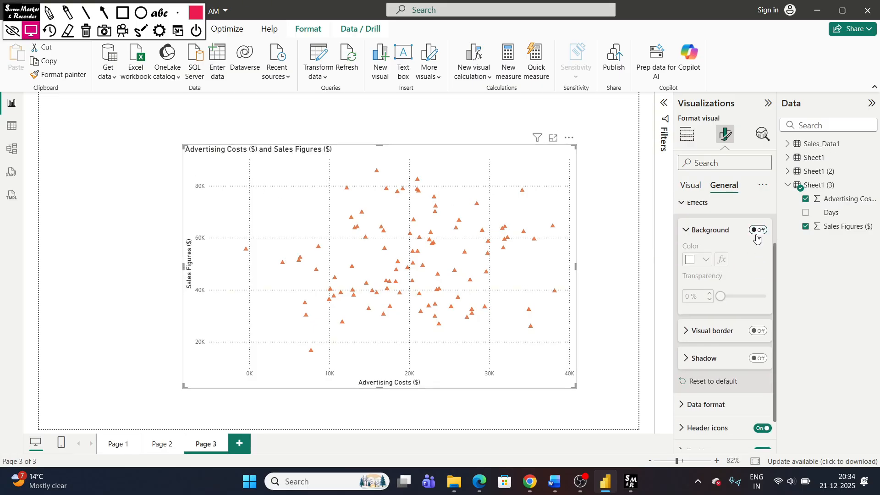
{"action": "left_click", "coordinate": [757, 230]}
{"action": "left_click", "coordinate": [697, 203]}
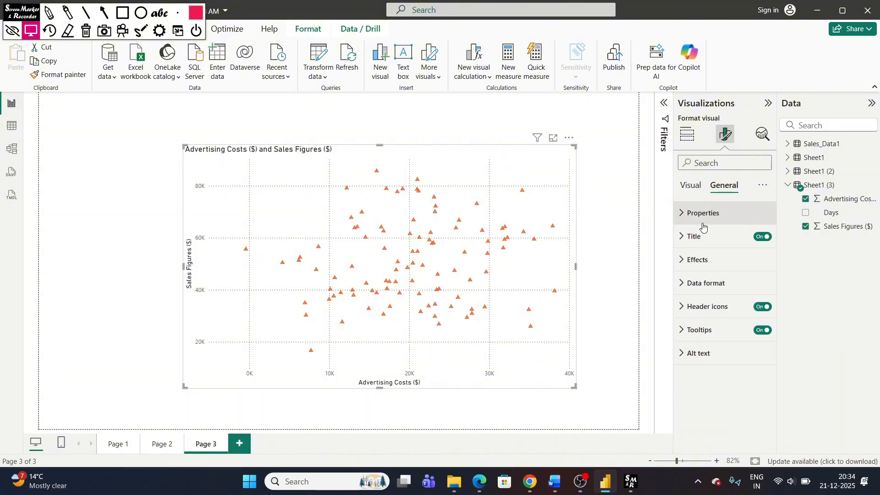
Examine the scatter chart's data format options for Advertising Costs ($).
{"action": "left_click", "coordinate": [706, 283]}
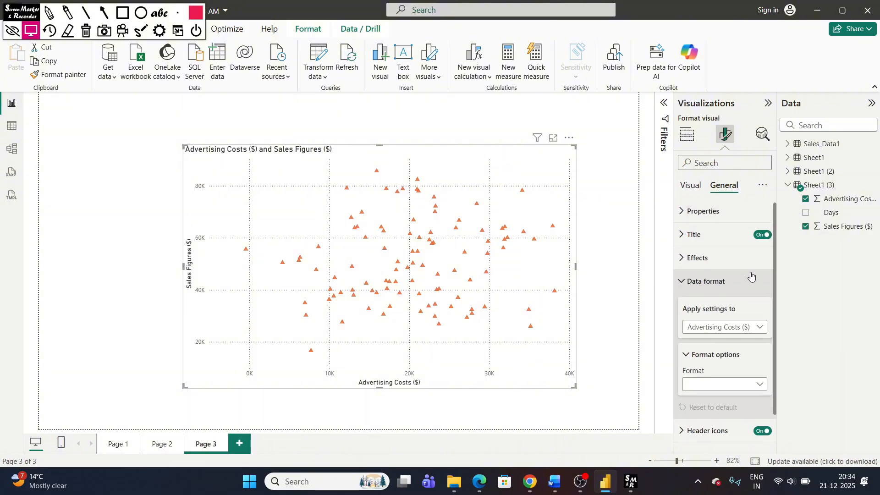
{"action": "scroll", "coordinate": [706, 256], "scroll_direction": "down", "scroll_amount": 1}
{"action": "left_click", "coordinate": [707, 254]}
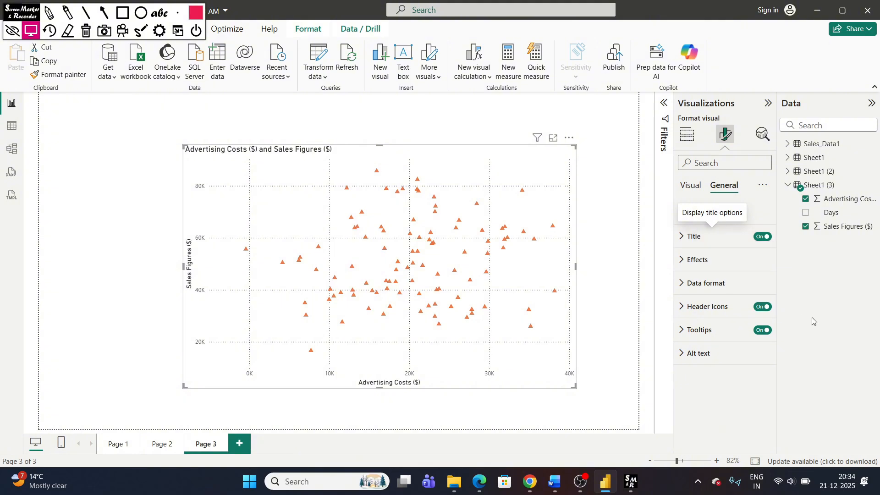
Move the scatter chart to the upper-left part of its page and add a new report page.
{"action": "left_click_drag", "start_coordinate": [461, 165], "coordinate": [330, 121]}
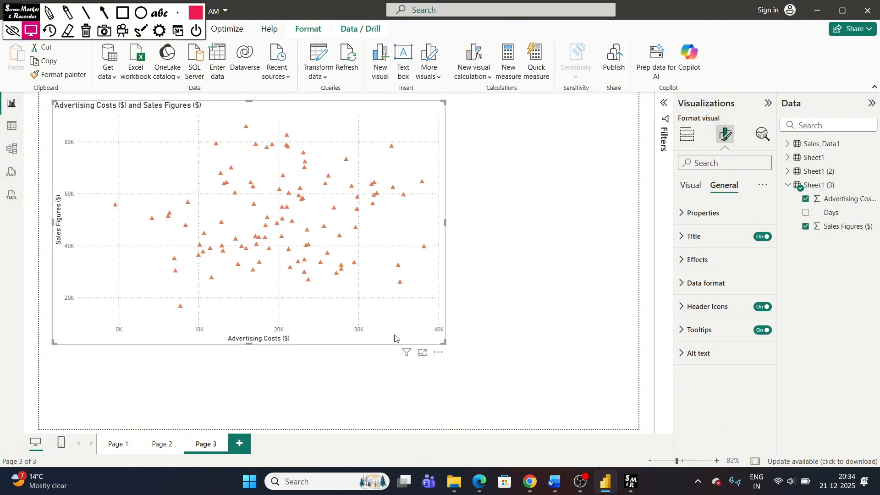
{"action": "left_click", "coordinate": [242, 443]}
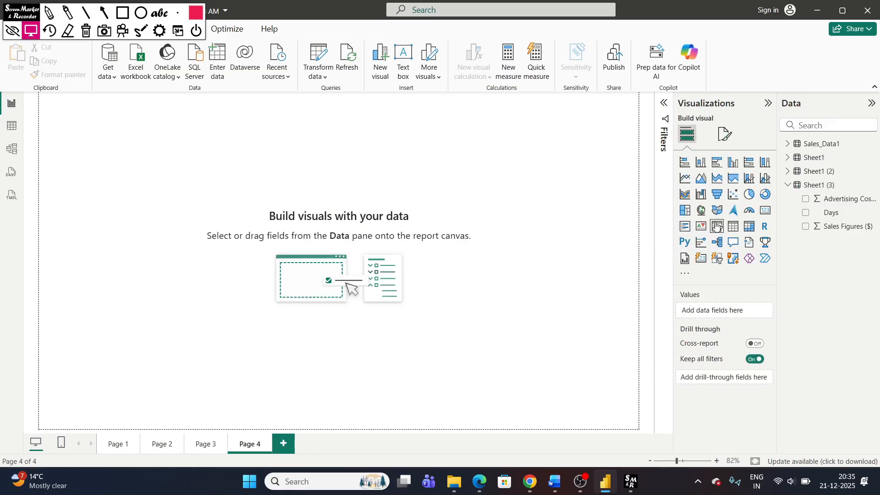
Insert a pie chart on Page 4 and enlarge it to fill most of the page.
{"action": "left_click", "coordinate": [750, 195]}
{"action": "left_click_drag", "start_coordinate": [116, 159], "coordinate": [199, 243]}
{"action": "left_click_drag", "start_coordinate": [258, 305], "coordinate": [577, 411]}
{"action": "left_click_drag", "start_coordinate": [478, 349], "coordinate": [456, 297]}
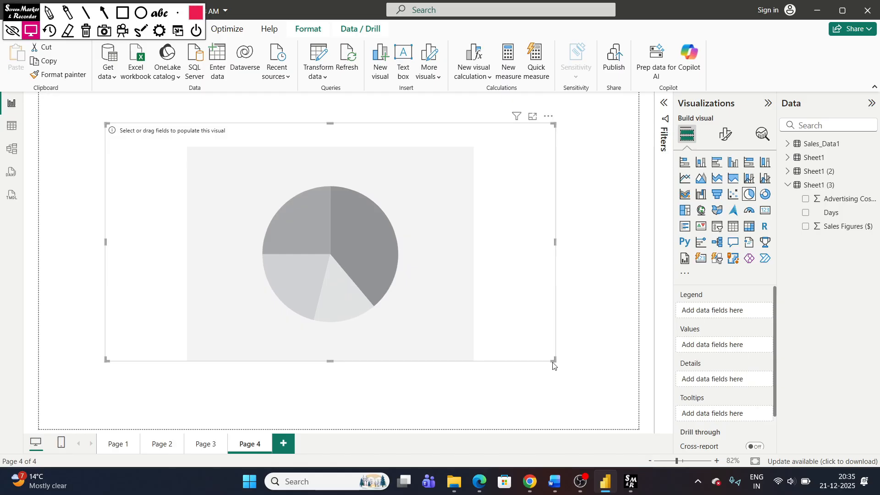
{"action": "left_click_drag", "start_coordinate": [553, 365], "coordinate": [554, 413]}
Populate the pie chart from Sales_Data1 with DEALSIZE as the legend and QUANTITYORDERED as the values.
{"action": "left_click", "coordinate": [809, 184]}
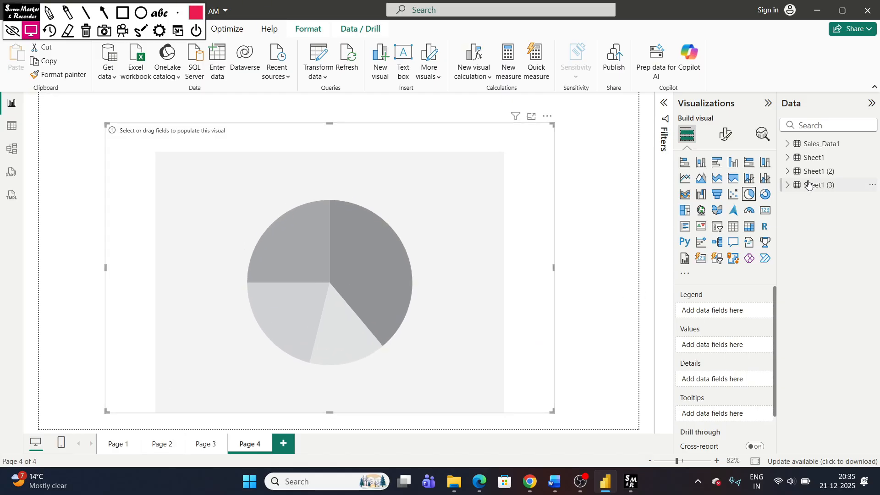
{"action": "left_click", "coordinate": [788, 173]}
{"action": "left_click", "coordinate": [787, 173]}
{"action": "left_click", "coordinate": [801, 160]}
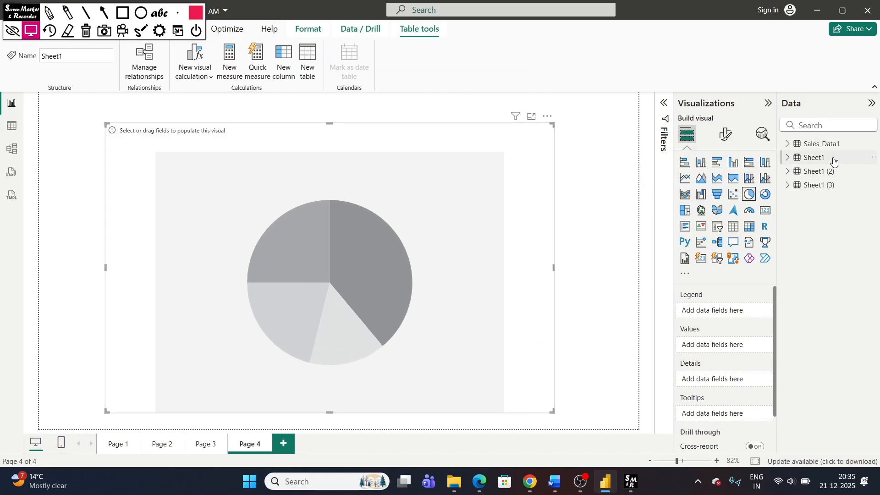
{"action": "left_click", "coordinate": [828, 144]}
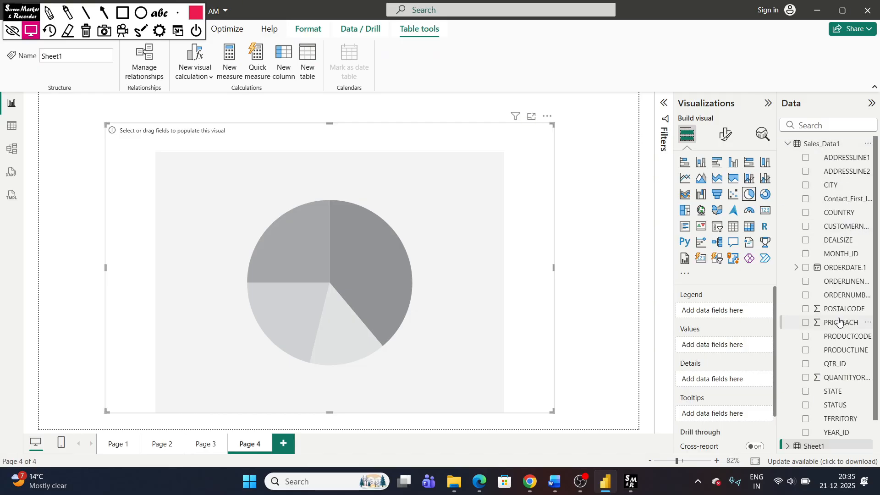
{"action": "scroll", "coordinate": [840, 322], "scroll_direction": "down", "scroll_amount": 1}
{"action": "scroll", "coordinate": [840, 321], "scroll_direction": "up", "scroll_amount": 1}
{"action": "left_click_drag", "start_coordinate": [839, 240], "coordinate": [742, 350]}
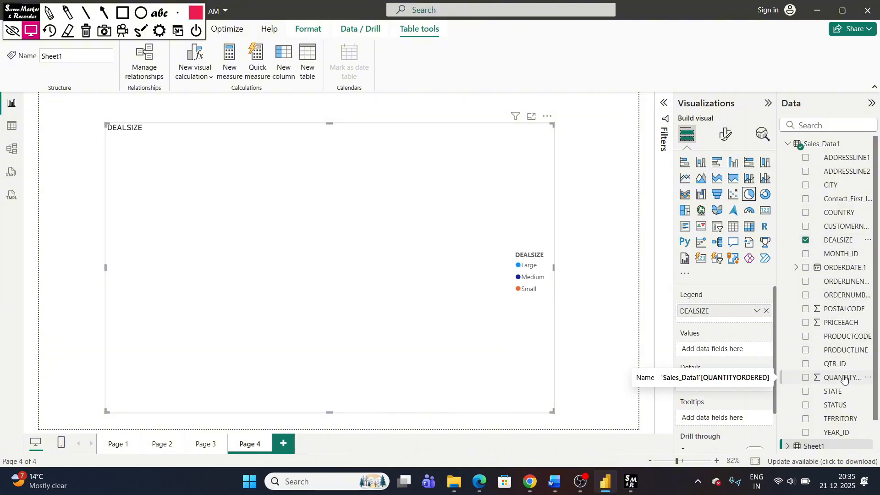
{"action": "left_click_drag", "start_coordinate": [844, 378], "coordinate": [731, 351]}
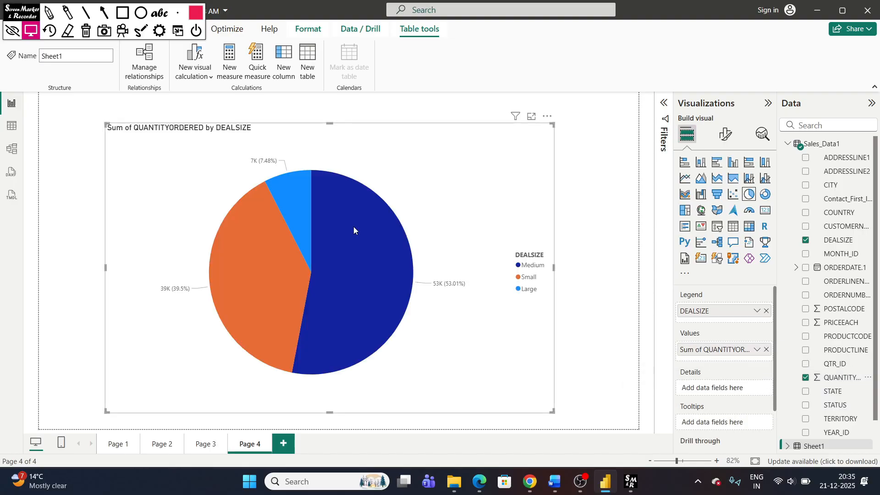
Switch the visual to a donut chart and back to a pie chart to compare the two.
{"action": "mouse_move", "coordinate": [347, 198]}
{"action": "left_click", "coordinate": [766, 195]}
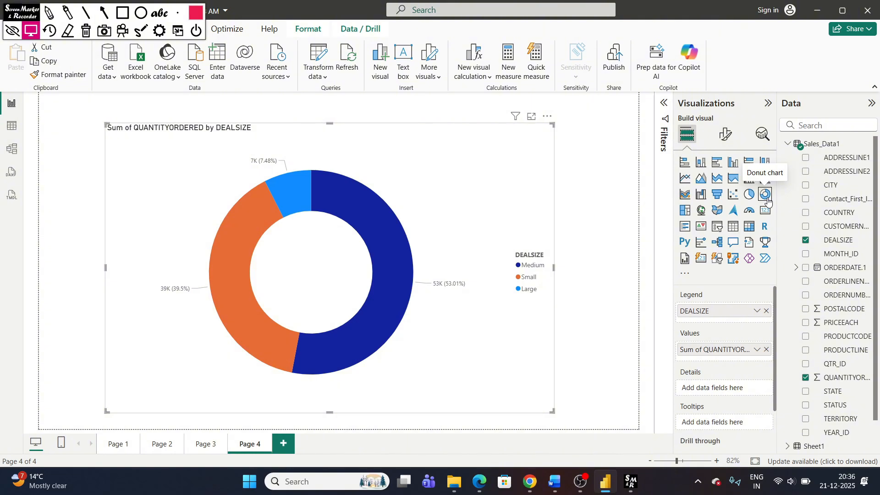
{"action": "left_click", "coordinate": [746, 196]}
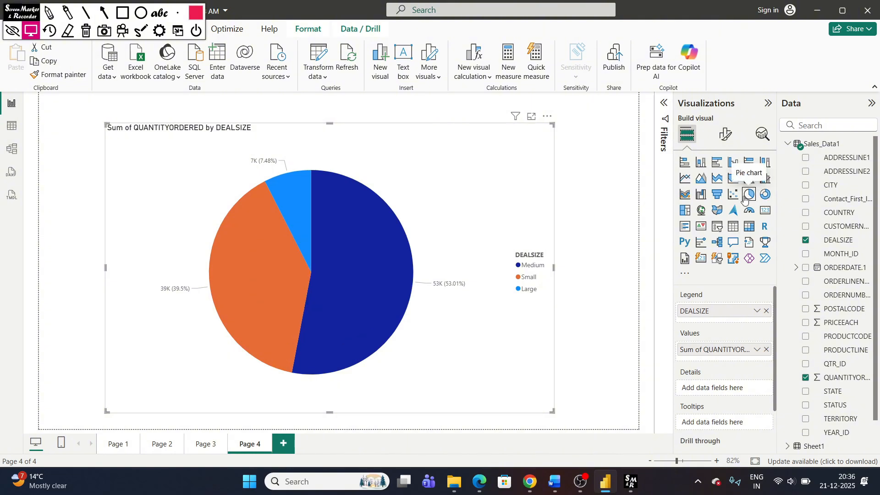
{"action": "left_click", "coordinate": [765, 194]}
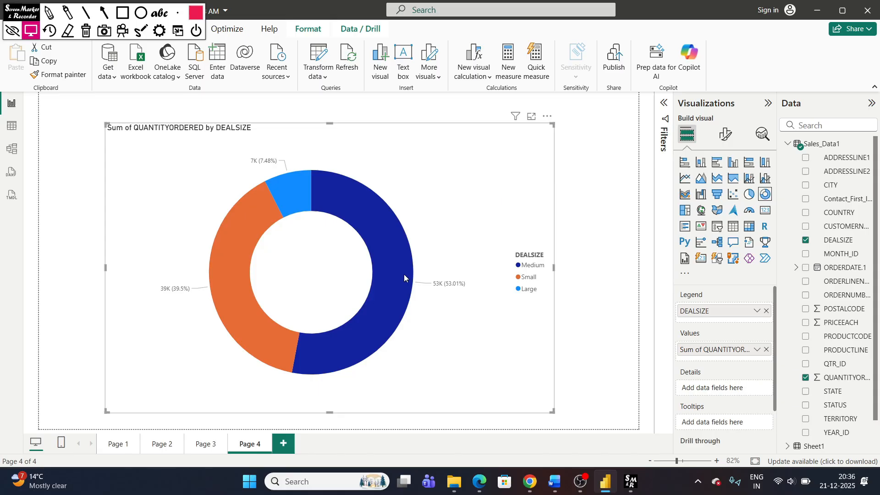
{"action": "left_click", "coordinate": [749, 197]}
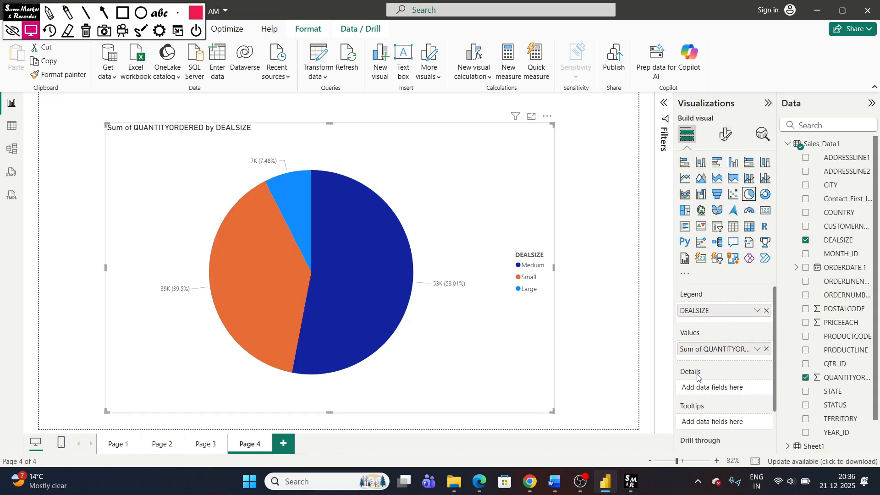
Set the color of the pie chart's Medium slice to purple.
{"action": "scroll", "coordinate": [698, 377], "scroll_direction": "down", "scroll_amount": 2}
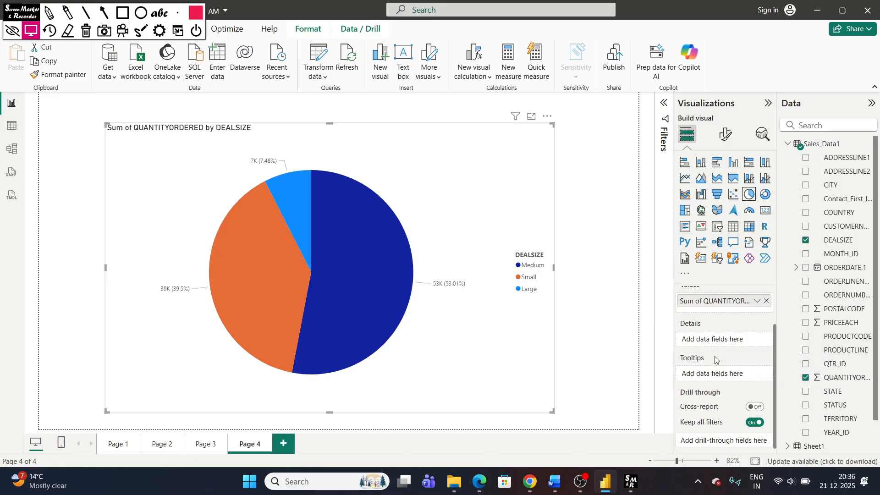
{"action": "left_click", "coordinate": [729, 137]}
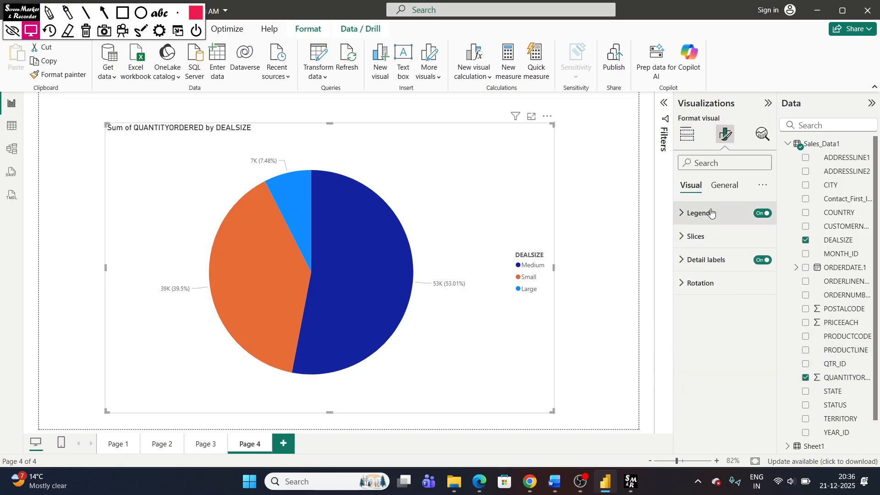
{"action": "left_click", "coordinate": [724, 236]}
{"action": "left_click", "coordinate": [727, 293]}
{"action": "left_click", "coordinate": [711, 325]}
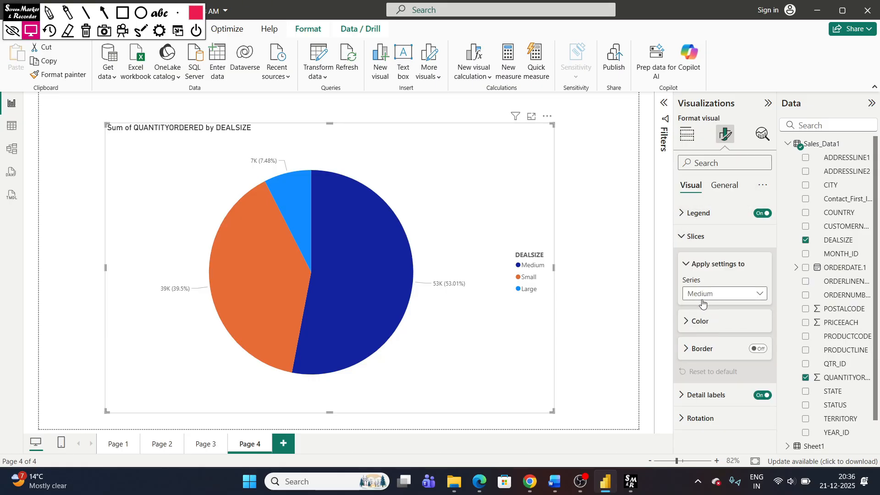
{"action": "left_click", "coordinate": [716, 323]}
{"action": "left_click", "coordinate": [706, 351]}
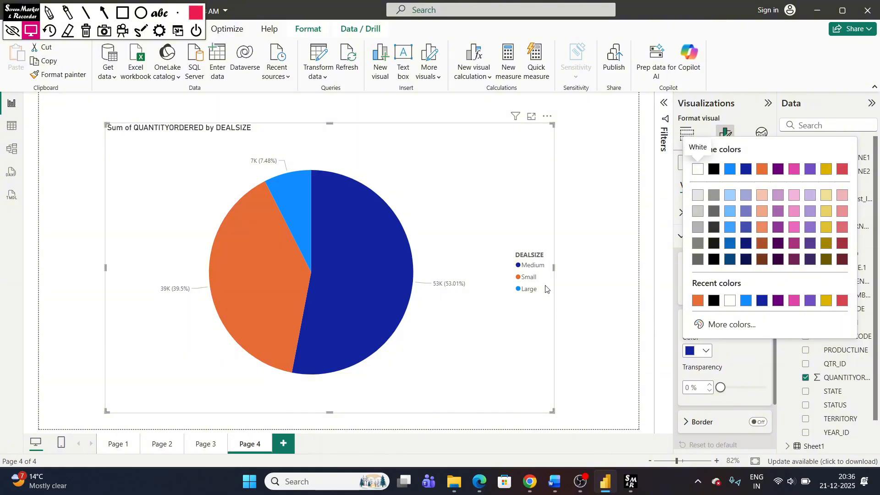
{"action": "left_click", "coordinate": [815, 303]}
Set the color of the Large slice to red and make it partly transparent.
{"action": "left_click", "coordinate": [730, 294]}
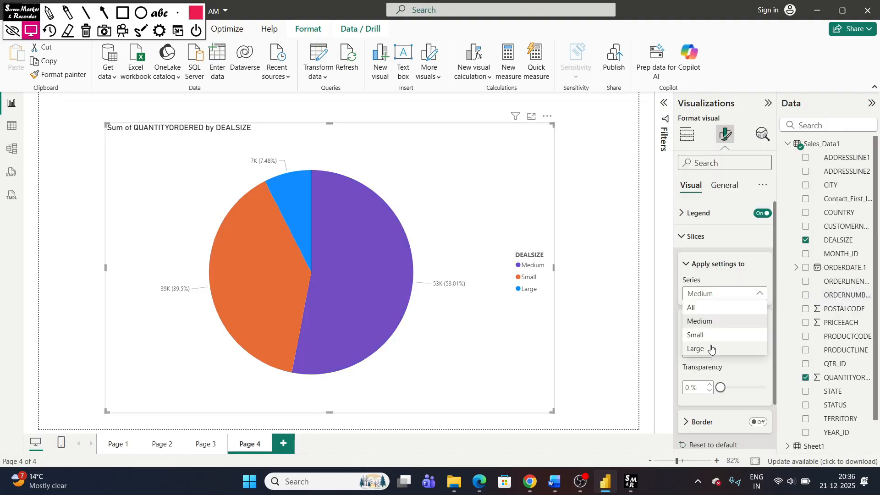
{"action": "left_click", "coordinate": [710, 349]}
{"action": "left_click", "coordinate": [698, 351]}
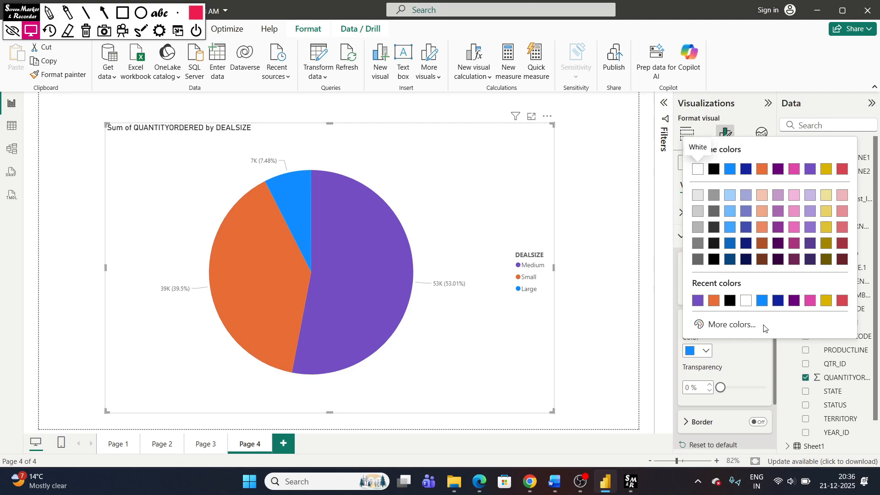
{"action": "left_click", "coordinate": [697, 303]}
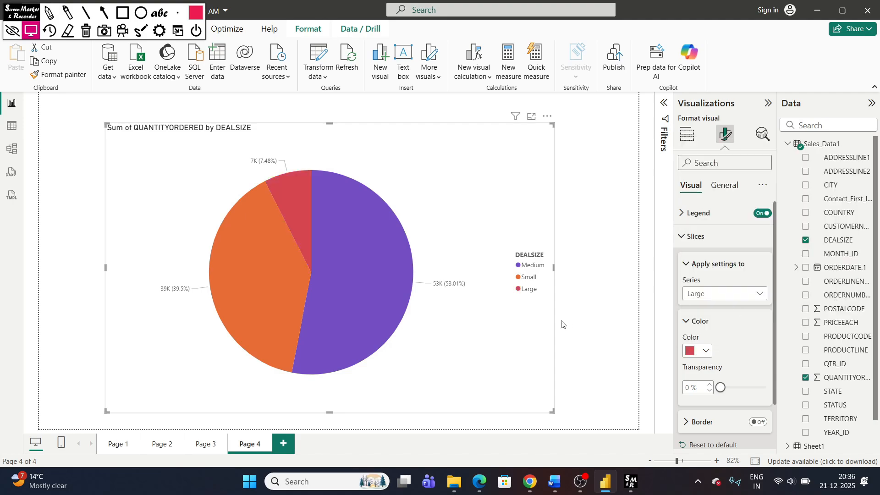
{"action": "left_click", "coordinate": [700, 265]}
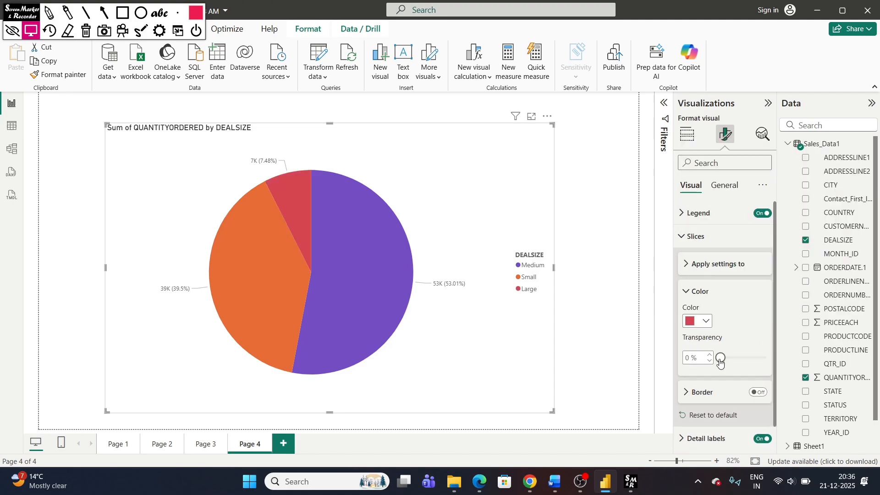
{"action": "mouse_move", "coordinate": [720, 358]}
{"action": "left_mouse_down"}
{"action": "mouse_move", "coordinate": [752, 357]}
{"action": "mouse_move", "coordinate": [734, 358]}
{"action": "left_mouse_up"}
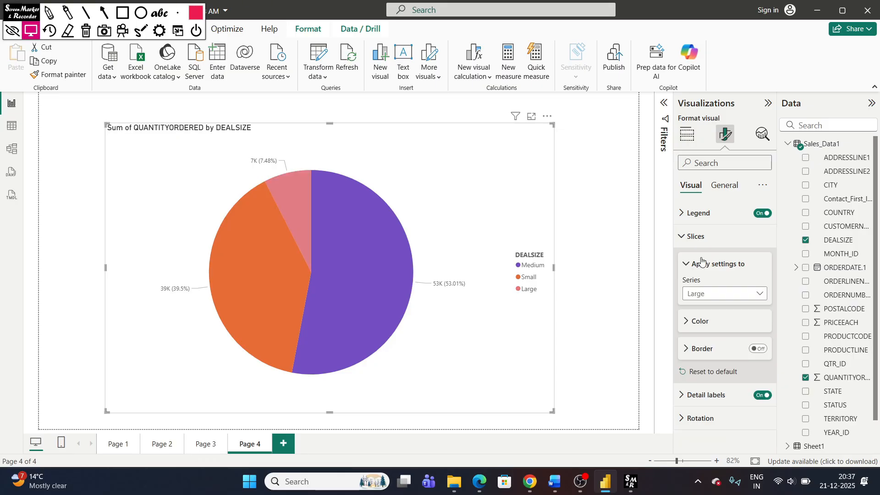
Examine the position and label content options of the pie chart's detail labels.
{"action": "left_click", "coordinate": [693, 235]}
{"action": "left_click", "coordinate": [739, 259]}
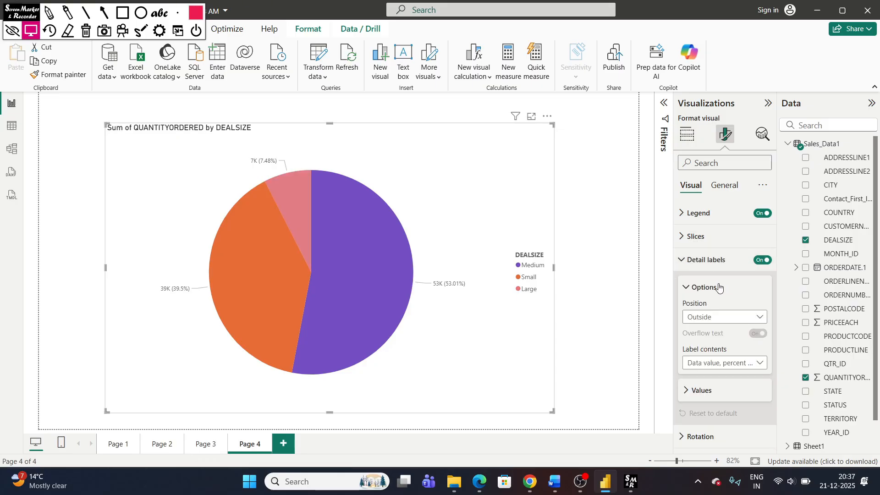
{"action": "left_click", "coordinate": [706, 267]}
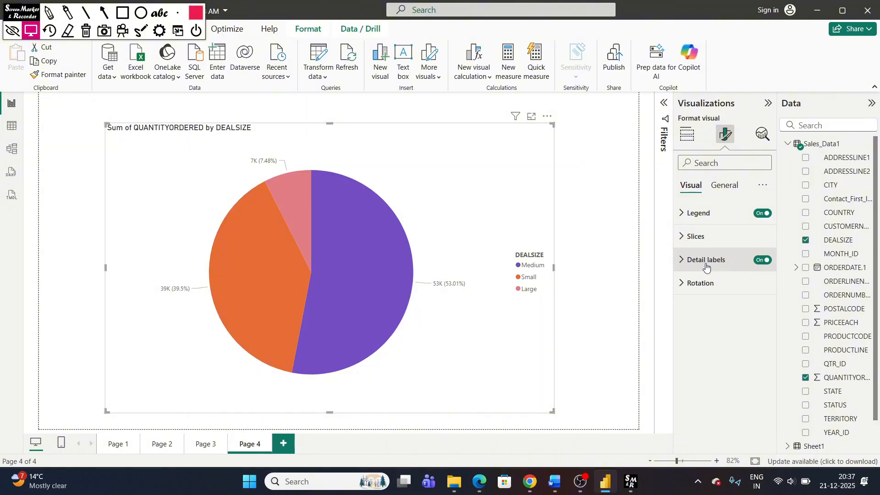
Turn the pie chart's detail labels off and back on to compare the chart without them.
{"action": "left_click", "coordinate": [706, 267]}
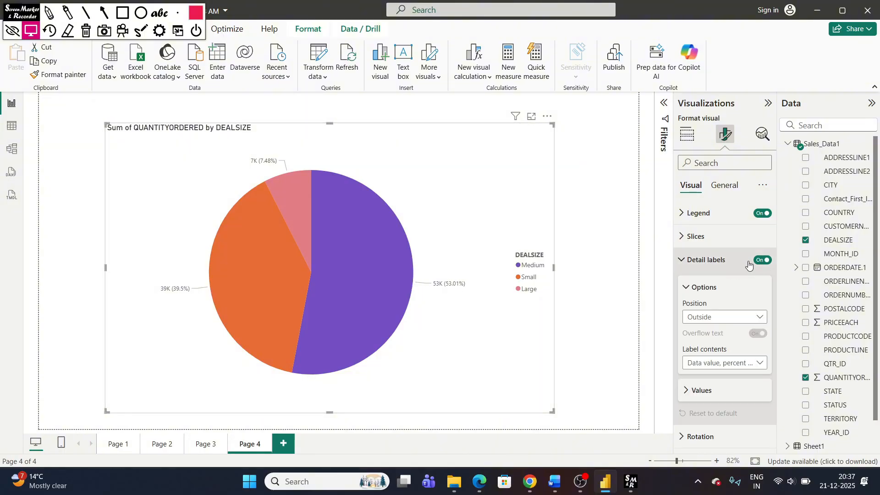
{"action": "left_click", "coordinate": [762, 260]}
{"action": "left_click", "coordinate": [762, 260]}
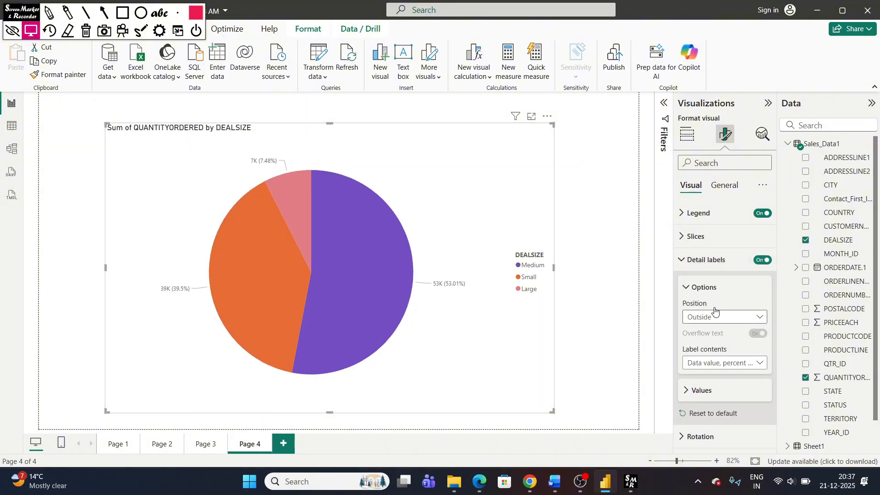
Try Inside and the other positions for the pie chart's detail labels, returning them to Outside.
{"action": "left_click", "coordinate": [717, 316]}
{"action": "left_click", "coordinate": [715, 345]}
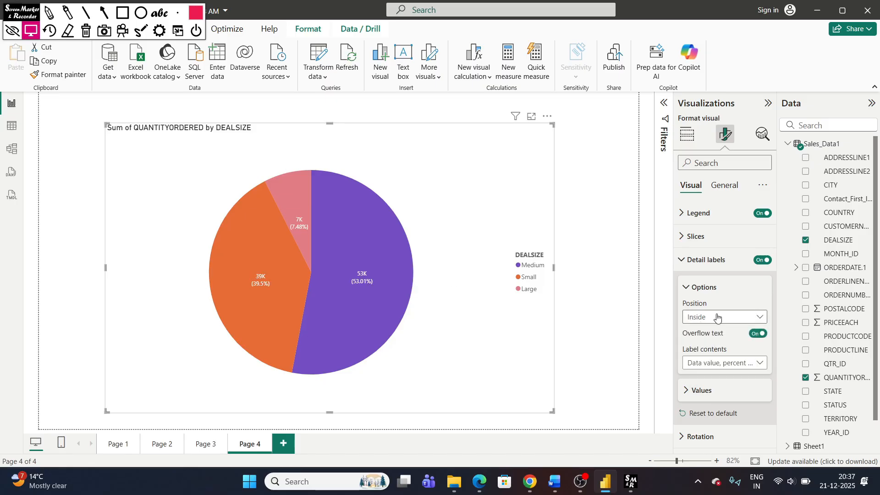
{"action": "left_click", "coordinate": [719, 317]}
{"action": "left_click", "coordinate": [716, 358]}
{"action": "left_click", "coordinate": [718, 319]}
{"action": "left_click", "coordinate": [719, 372]}
{"action": "left_click", "coordinate": [729, 319]}
{"action": "left_click", "coordinate": [730, 329]}
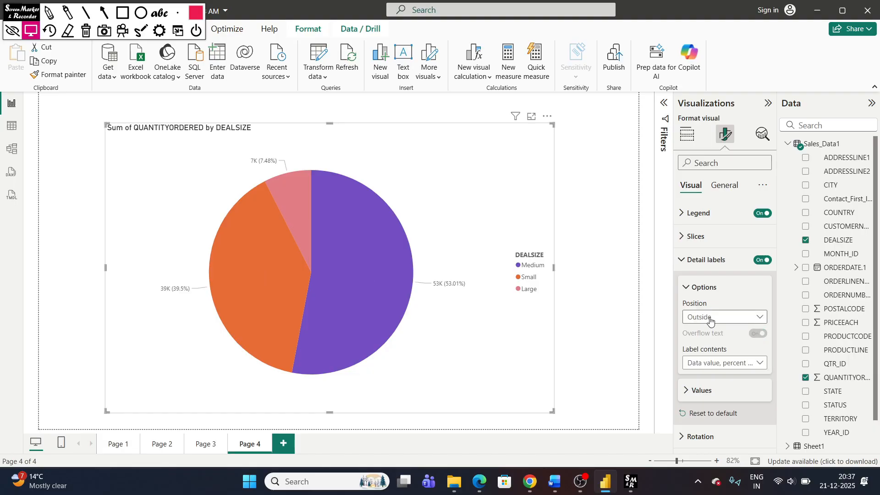
Try Thousands, Millions and None as the display units of the detail label values.
{"action": "left_click", "coordinate": [701, 288]}
{"action": "left_click", "coordinate": [734, 340]}
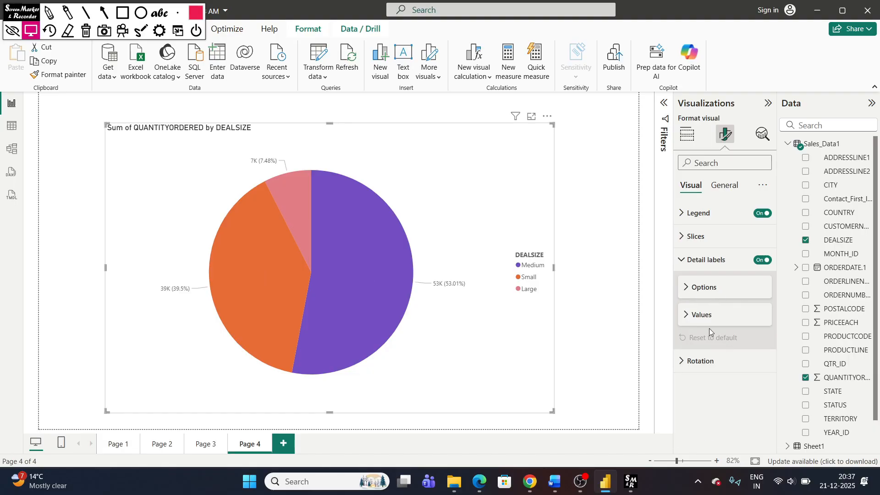
{"action": "left_click", "coordinate": [709, 321]}
{"action": "left_click", "coordinate": [717, 332]}
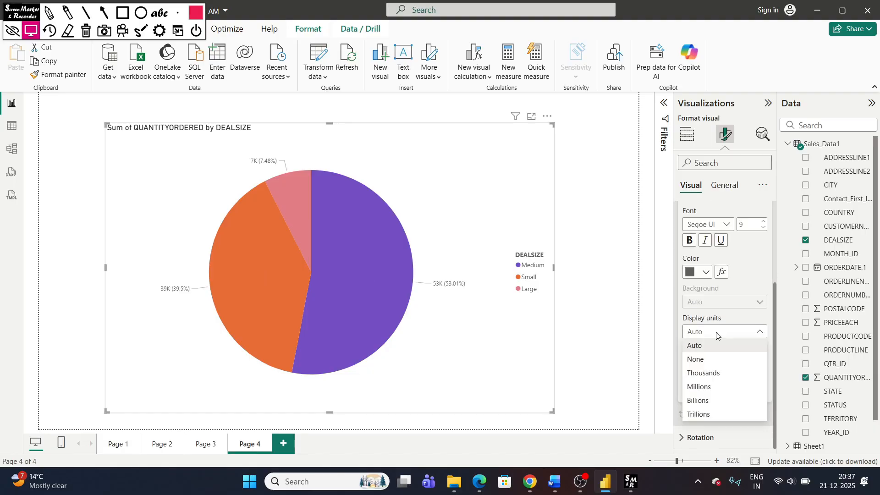
{"action": "left_click", "coordinate": [721, 374]}
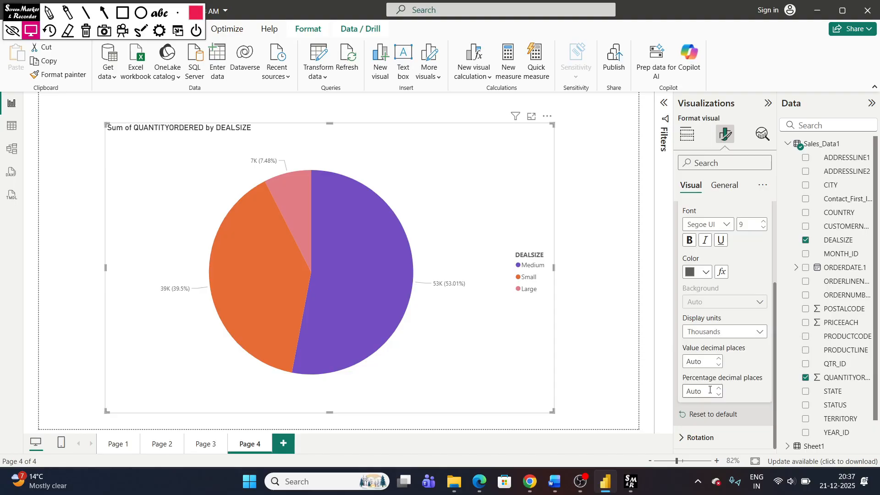
{"action": "left_click", "coordinate": [690, 330]}
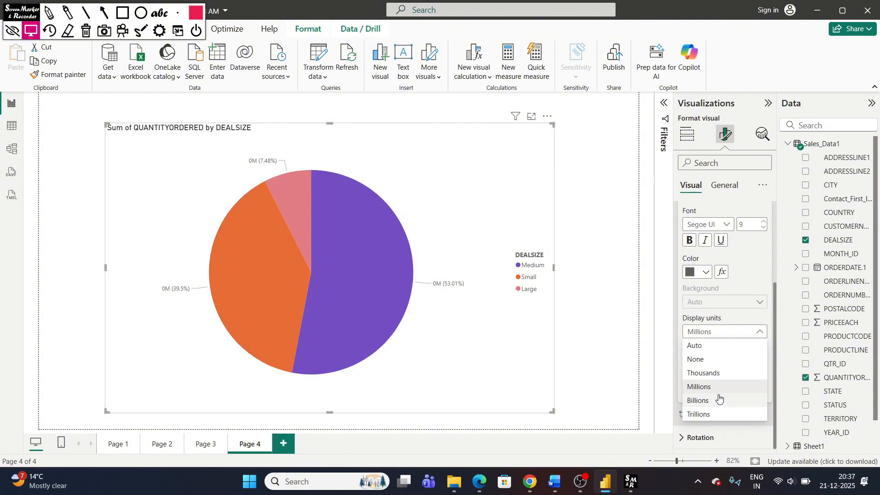
{"action": "left_click", "coordinate": [715, 360]}
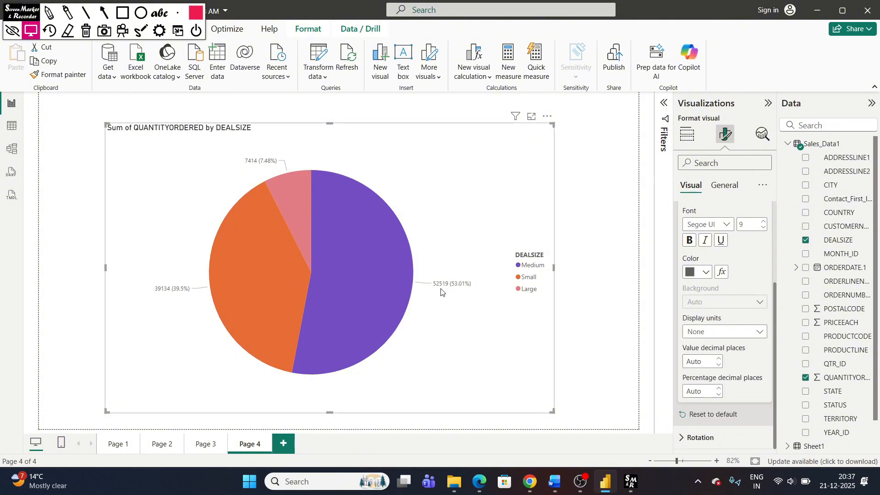
Return the detail labels' display units to Auto, compare with Thousands, and restore Auto.
{"action": "left_click", "coordinate": [722, 332]}
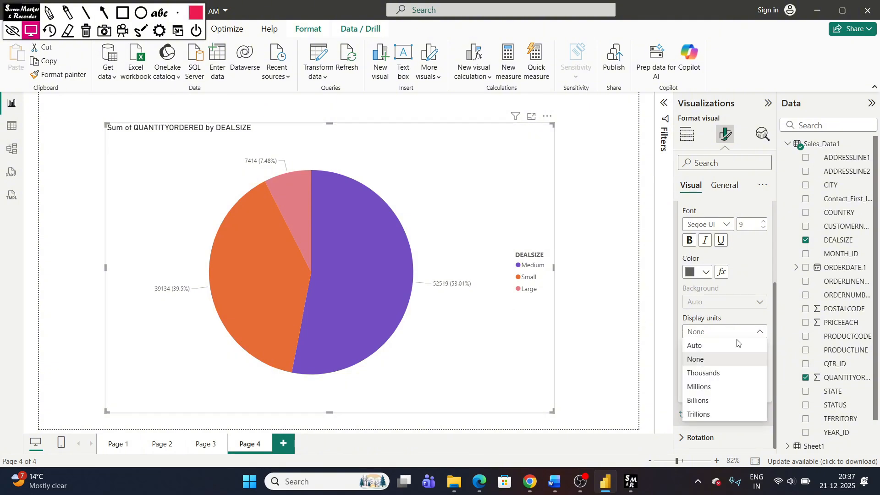
{"action": "left_click", "coordinate": [702, 346]}
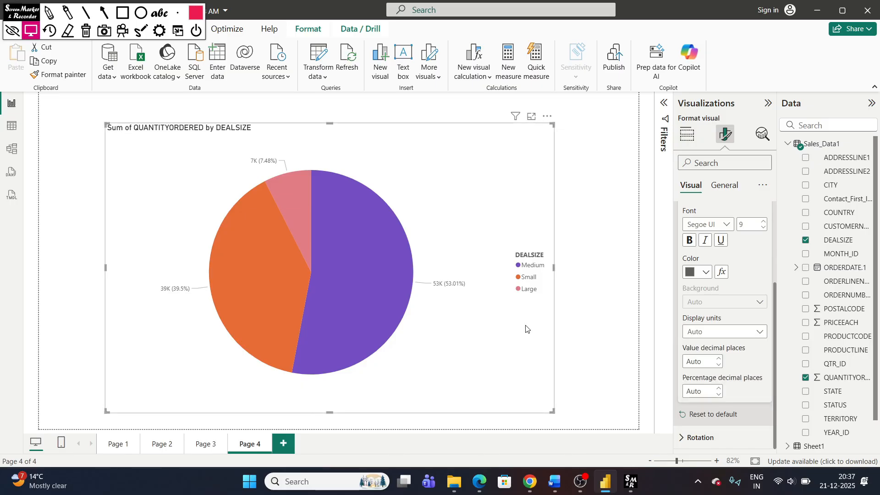
{"action": "left_click", "coordinate": [722, 331]}
{"action": "left_click", "coordinate": [705, 372]}
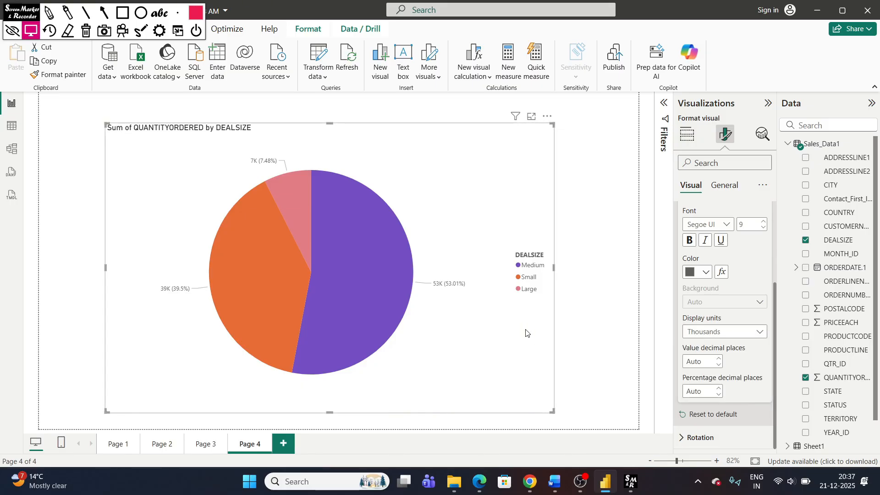
{"action": "left_click", "coordinate": [711, 331]}
{"action": "left_click", "coordinate": [703, 346]}
{"action": "scroll", "coordinate": [701, 321], "scroll_direction": "up", "scroll_amount": 3}
{"action": "left_click", "coordinate": [713, 261]}
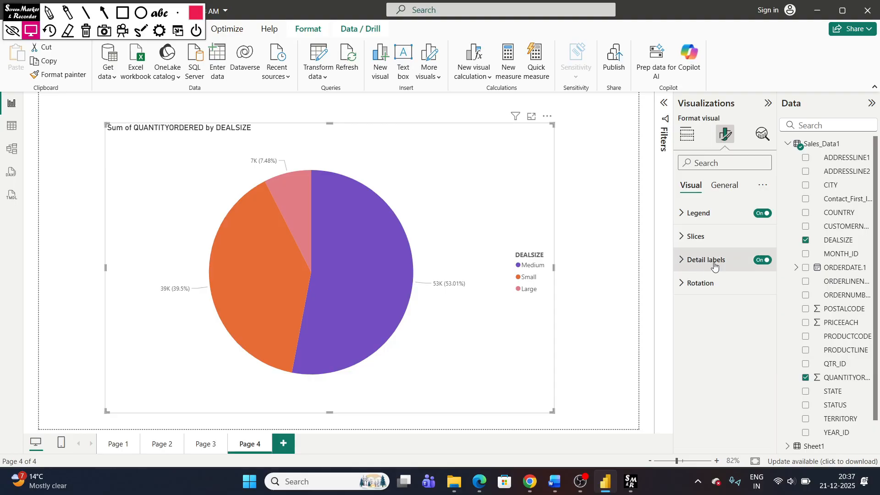
Rotate the pie chart's slices to 74° and change the visual to a donut chart.
{"action": "left_click", "coordinate": [711, 283]}
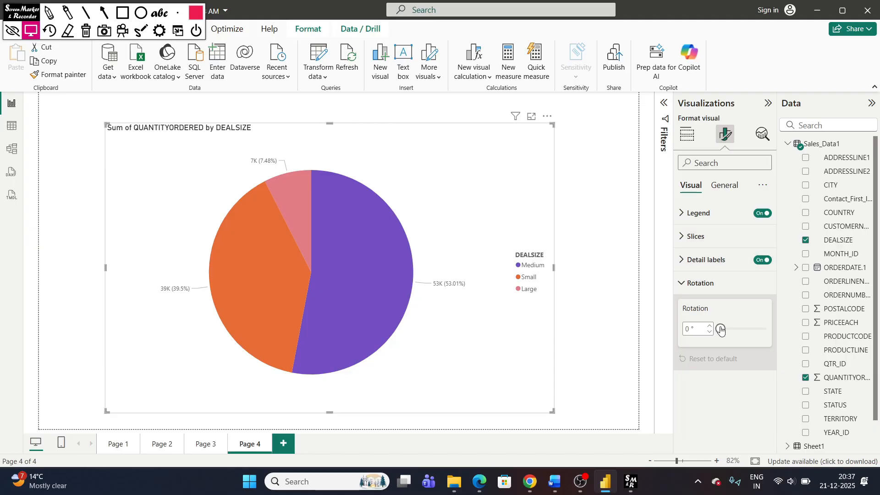
{"action": "mouse_move", "coordinate": [721, 329]}
{"action": "left_mouse_down"}
{"action": "mouse_move", "coordinate": [743, 329]}
{"action": "mouse_move", "coordinate": [728, 329]}
{"action": "left_mouse_up"}
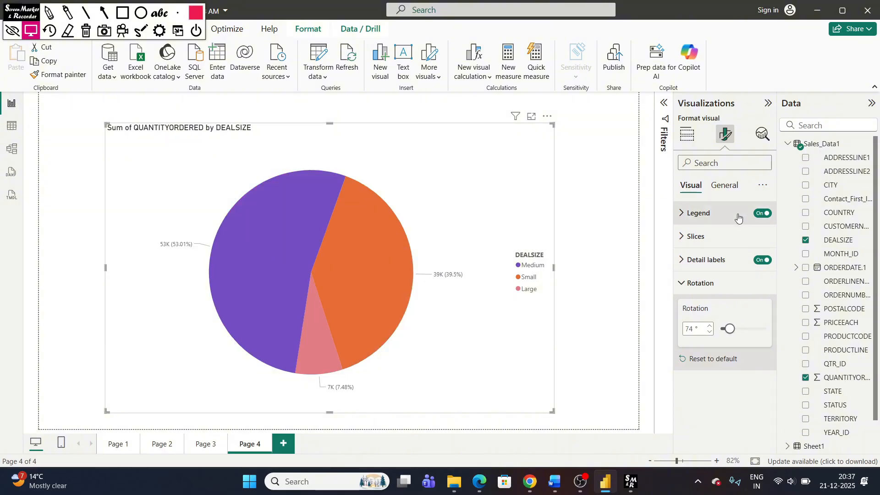
{"action": "left_click", "coordinate": [688, 134]}
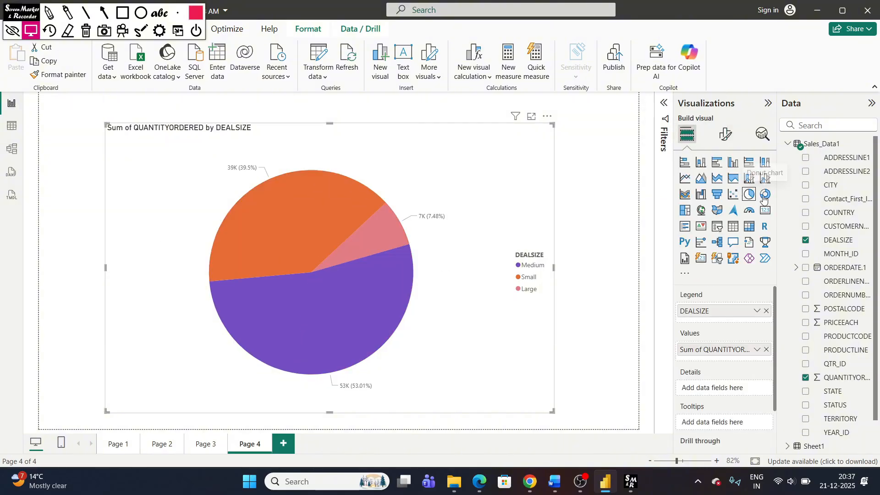
{"action": "left_click", "coordinate": [765, 195]}
Set the donut chart's slice rotation back to 0°.
{"action": "left_click", "coordinate": [726, 134]}
{"action": "left_click", "coordinate": [700, 283]}
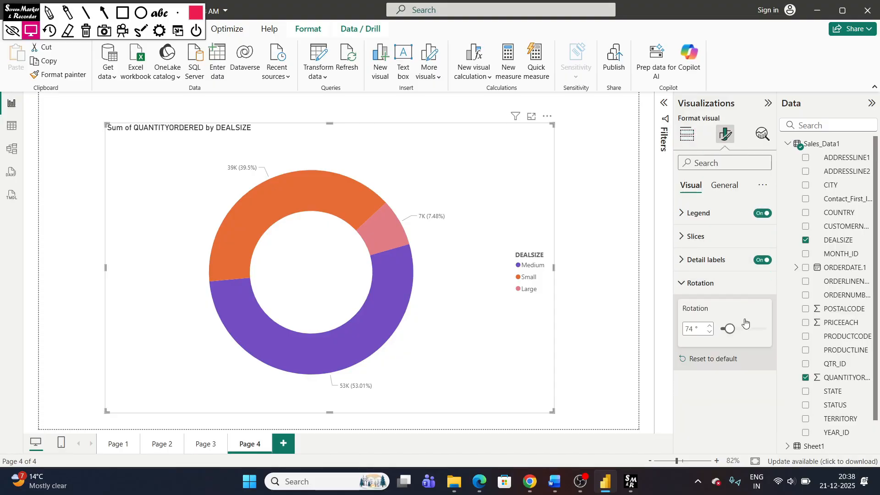
{"action": "mouse_move", "coordinate": [728, 330]}
{"action": "left_mouse_down"}
{"action": "mouse_move", "coordinate": [759, 329]}
{"action": "mouse_move", "coordinate": [721, 329]}
{"action": "left_mouse_up"}
Examine the donut chart's general formatting options, including its size properties and effects.
{"action": "left_click", "coordinate": [723, 186]}
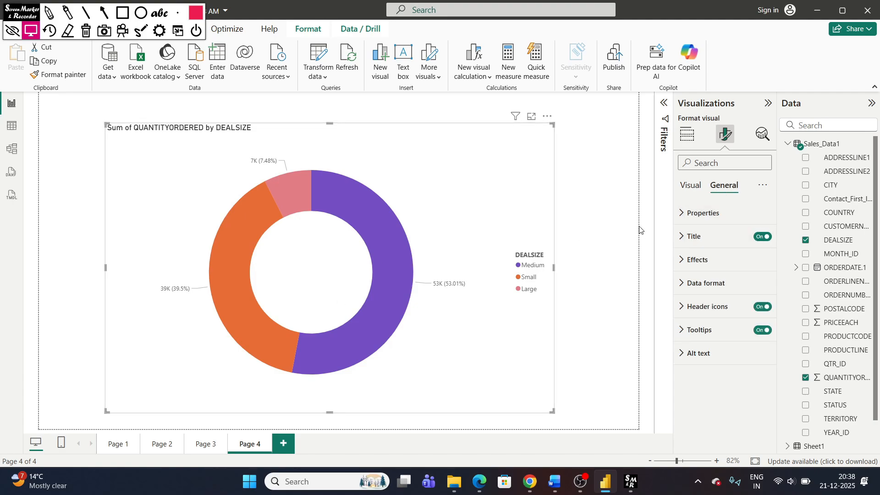
{"action": "left_click", "coordinate": [740, 213]}
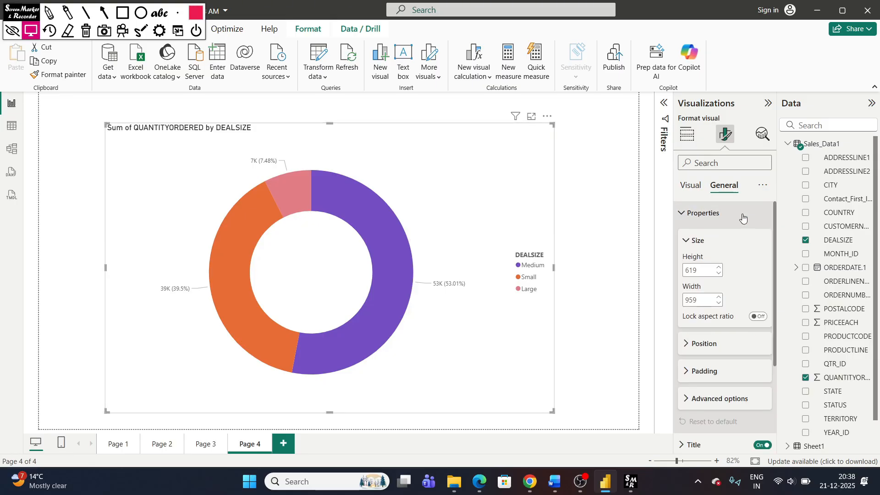
{"action": "left_click", "coordinate": [733, 214]}
{"action": "left_click", "coordinate": [716, 260]}
{"action": "left_click", "coordinate": [715, 260]}
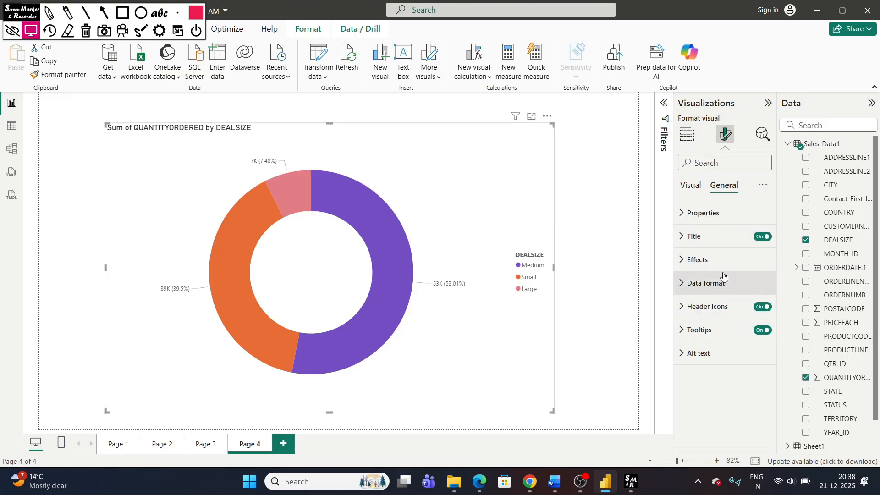
{"action": "left_click", "coordinate": [691, 186]}
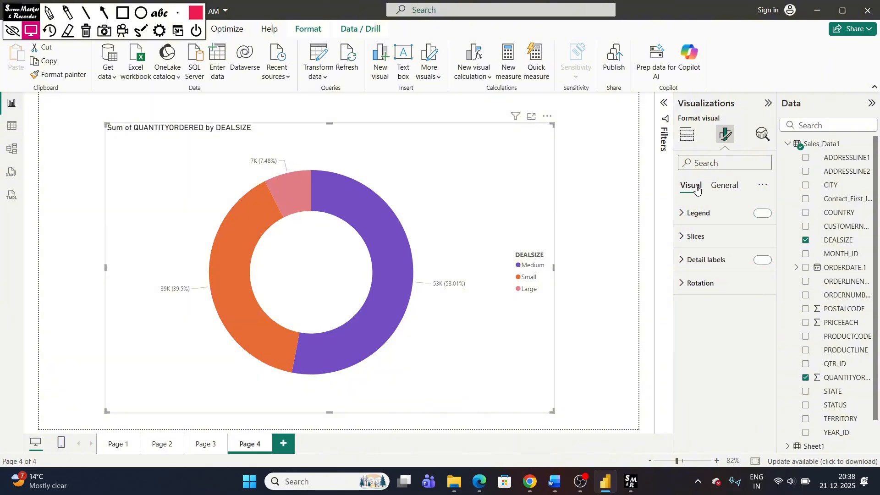